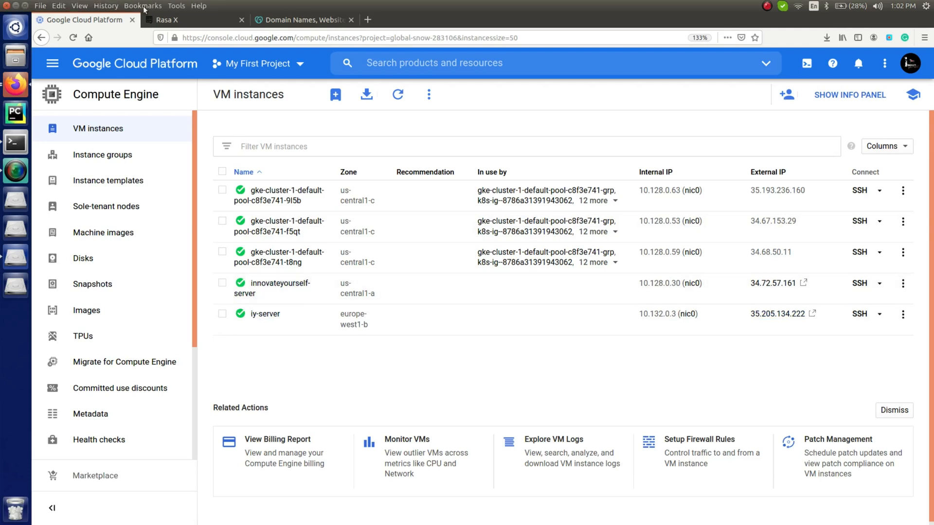
Step: Switch to the Rasa X page and replace the server IP in its address with innovateyourself.in, keeping the /interactive path
left_click(182, 23)
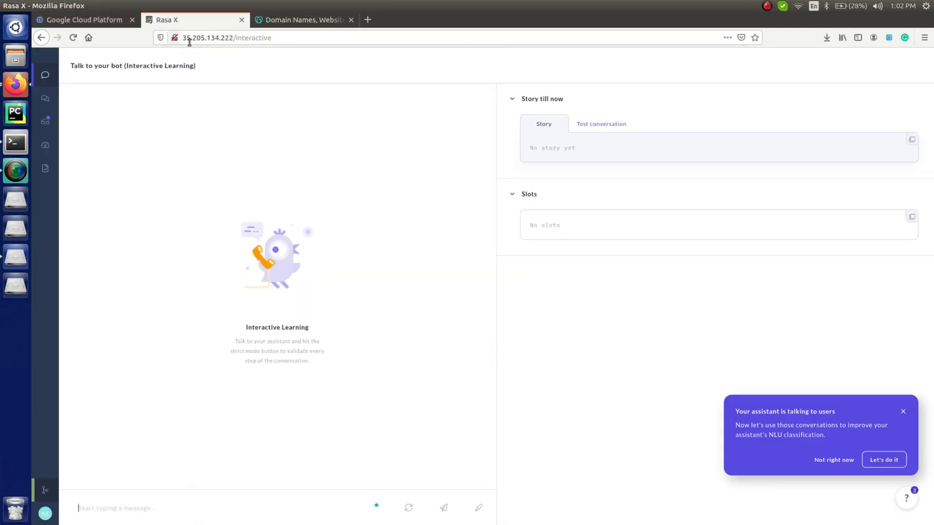
left_click_drag(183, 38, 233, 37)
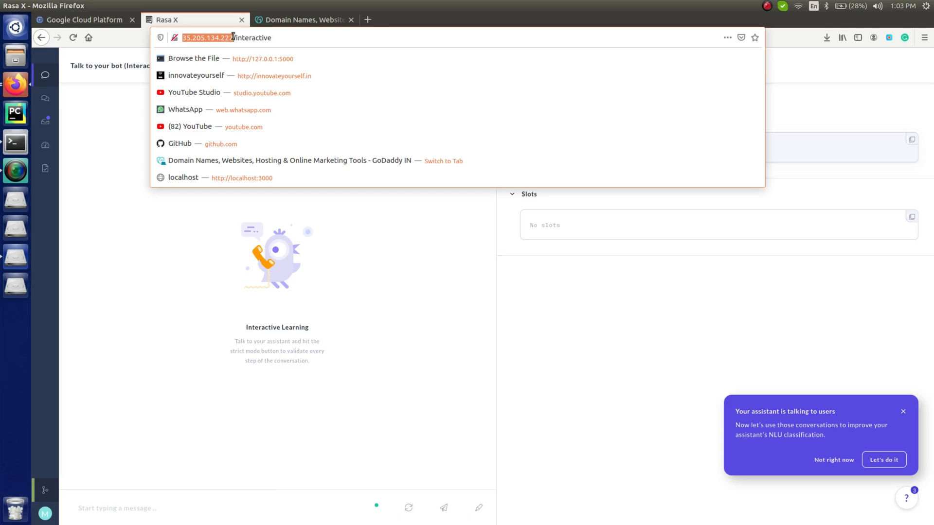
type("innovateyo")
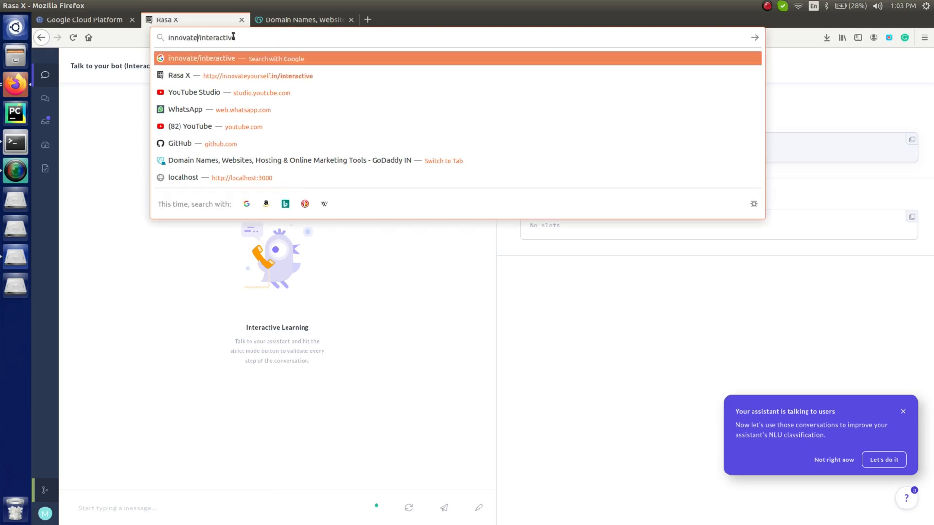
type("urself.in")
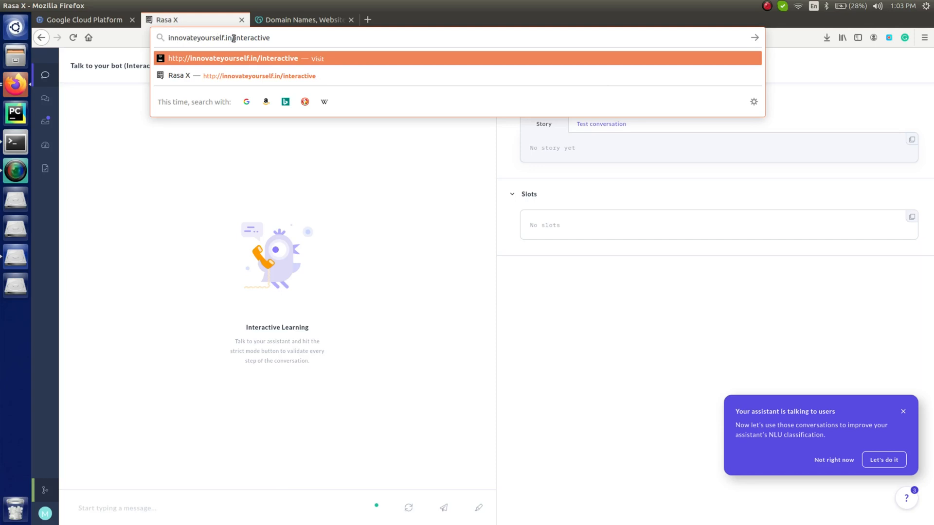
left_click_drag(233, 38, 161, 37)
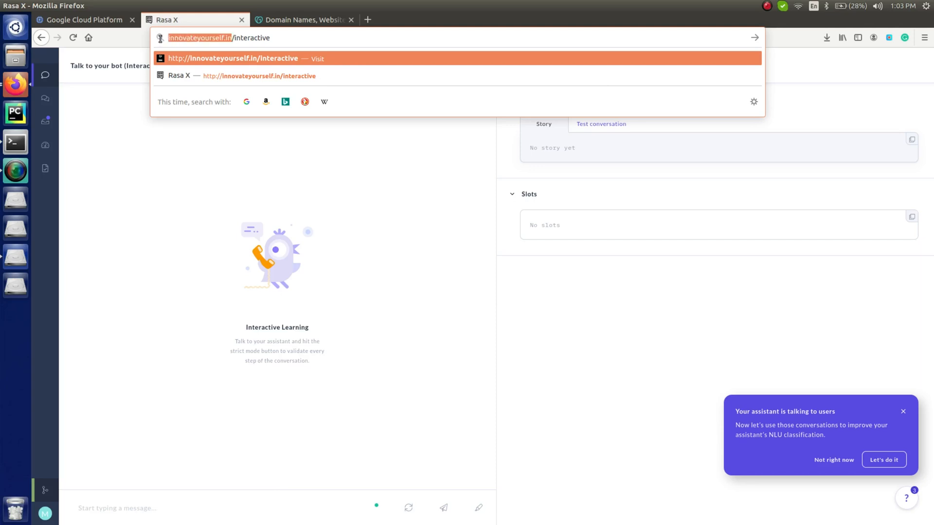
left_click(212, 42)
left_click(197, 137)
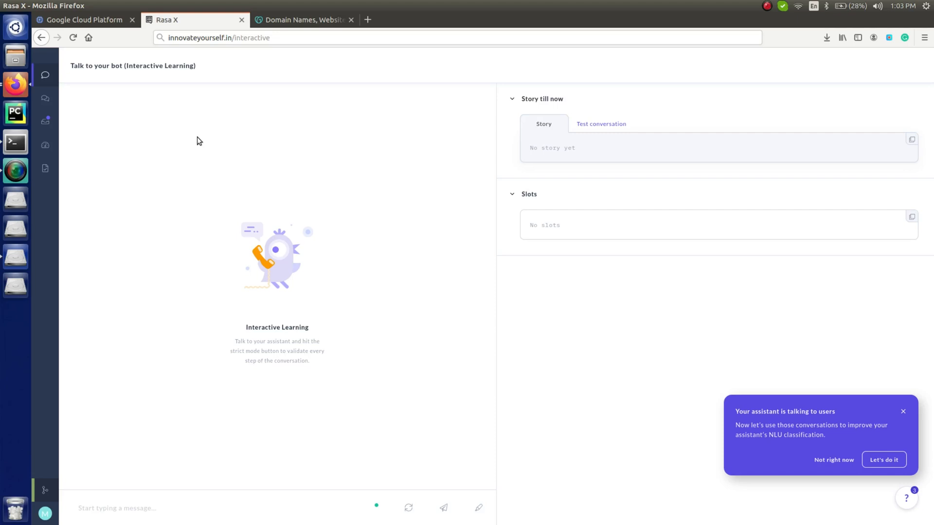
Step: Switch to the GoDaddy site and search for the domain name innovateyourself
left_click(287, 20)
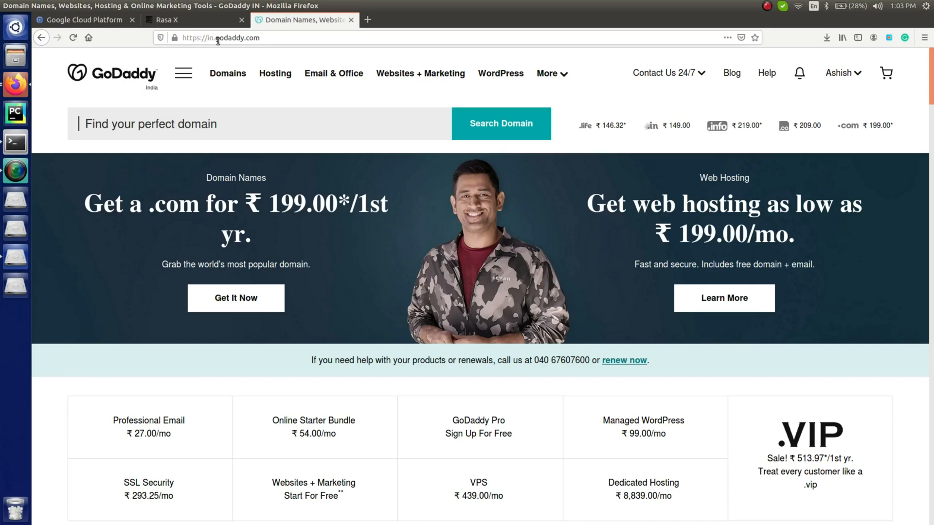
left_click(215, 125)
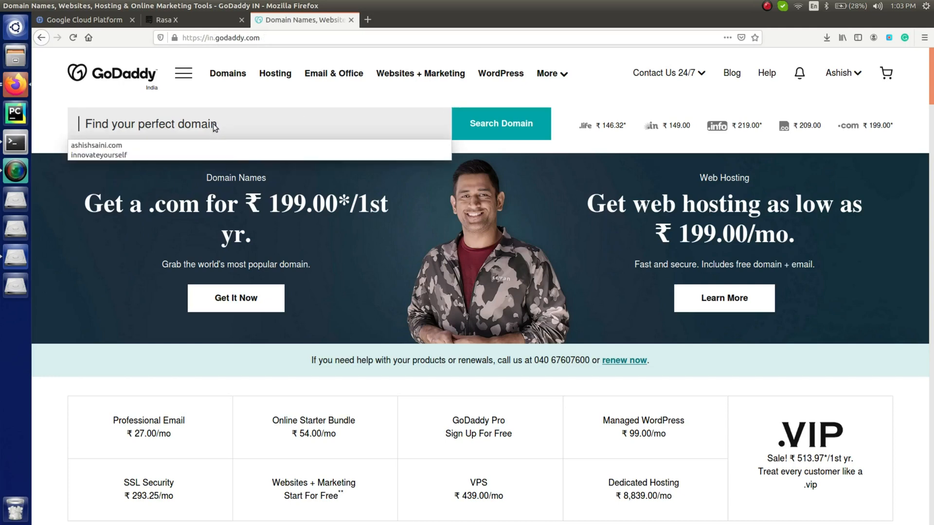
left_click(148, 156)
left_click(519, 139)
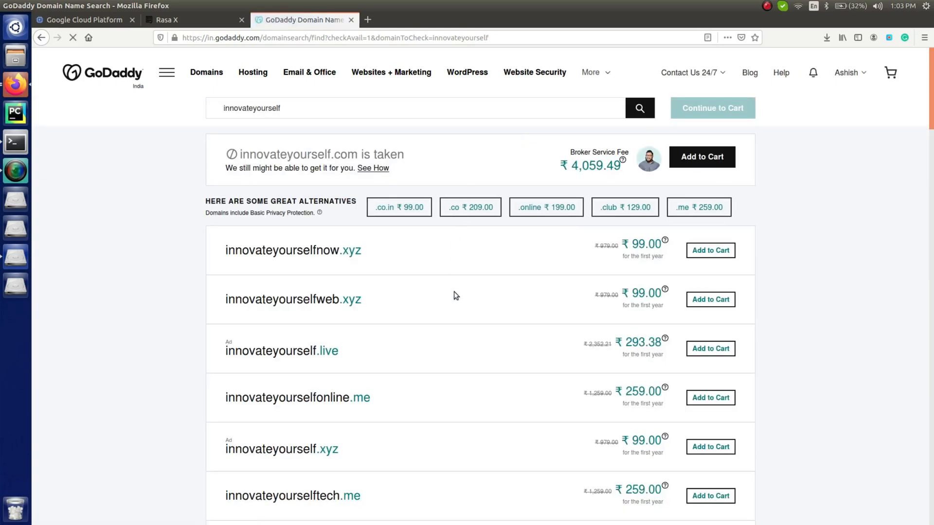
Step: Examine the alternative domain names offered for innovateyourself and their first-year prices
scroll(454, 291, "down", 7)
scroll(455, 293, "down", 20)
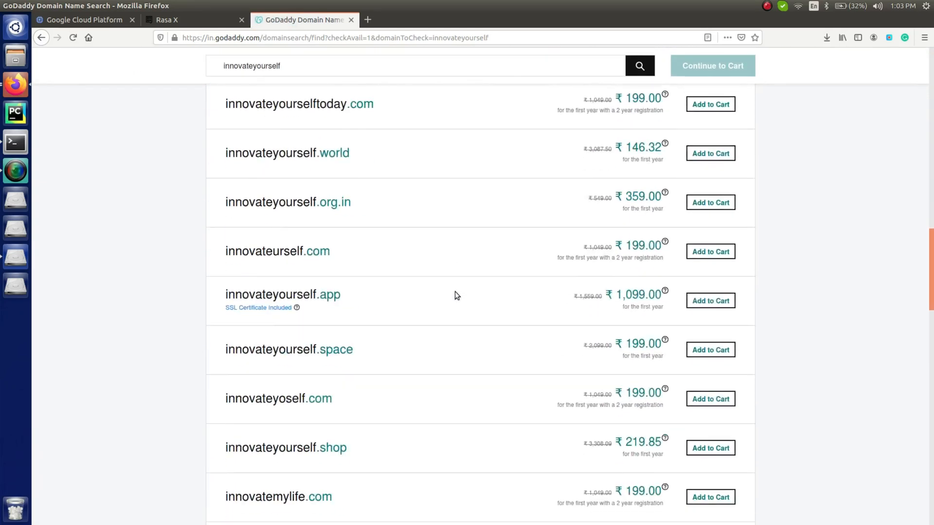
scroll(455, 292, "up", 20)
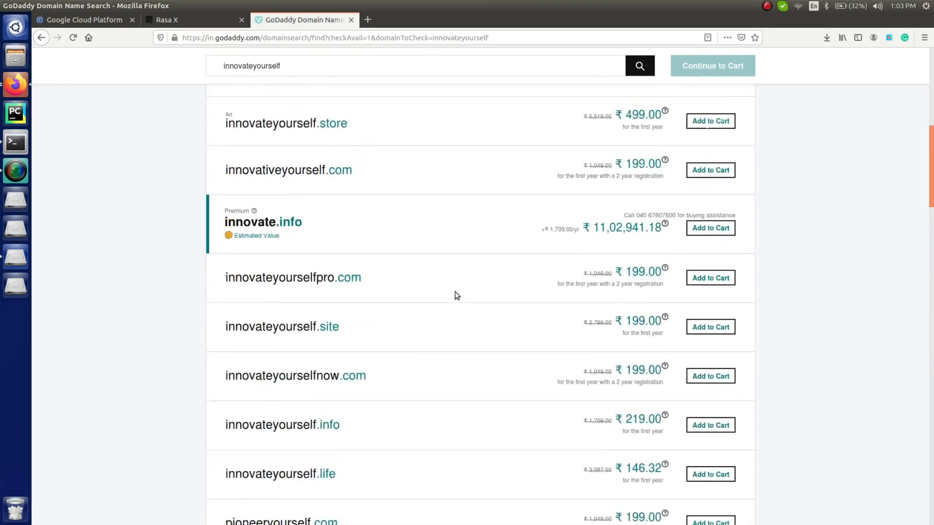
scroll(456, 295, "up", 8)
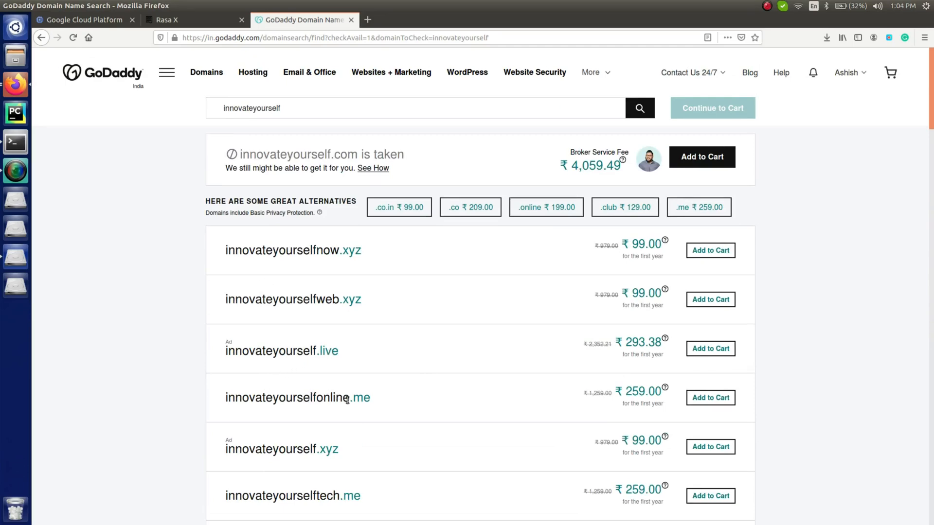
scroll(401, 393, "down", 6)
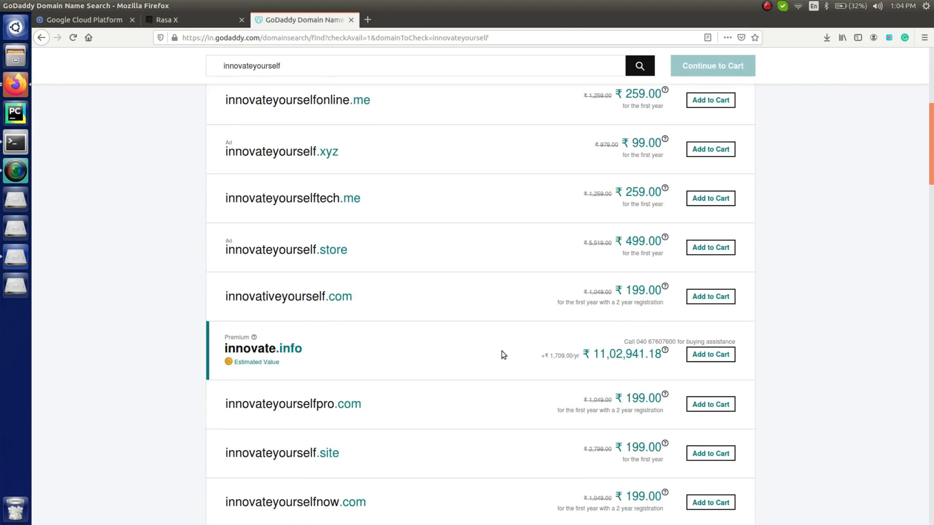
scroll(501, 351, "down", 8)
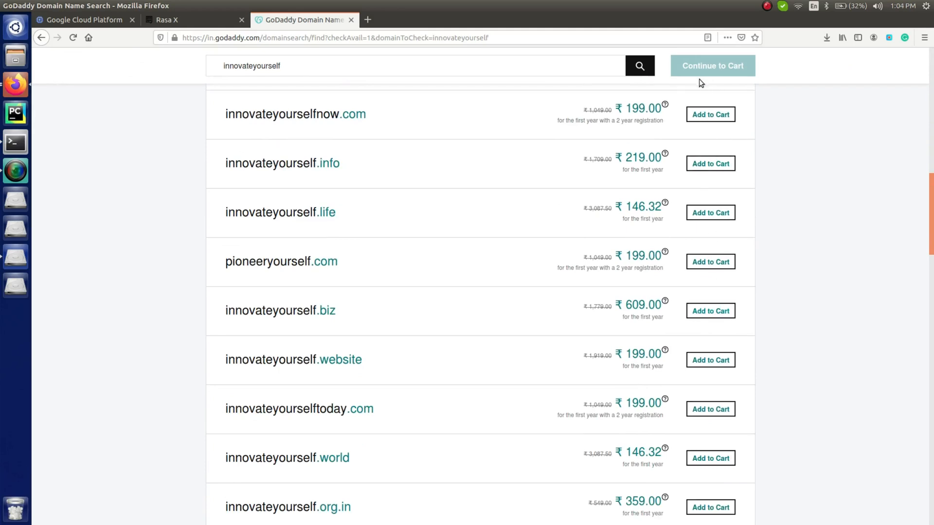
left_click(753, 75)
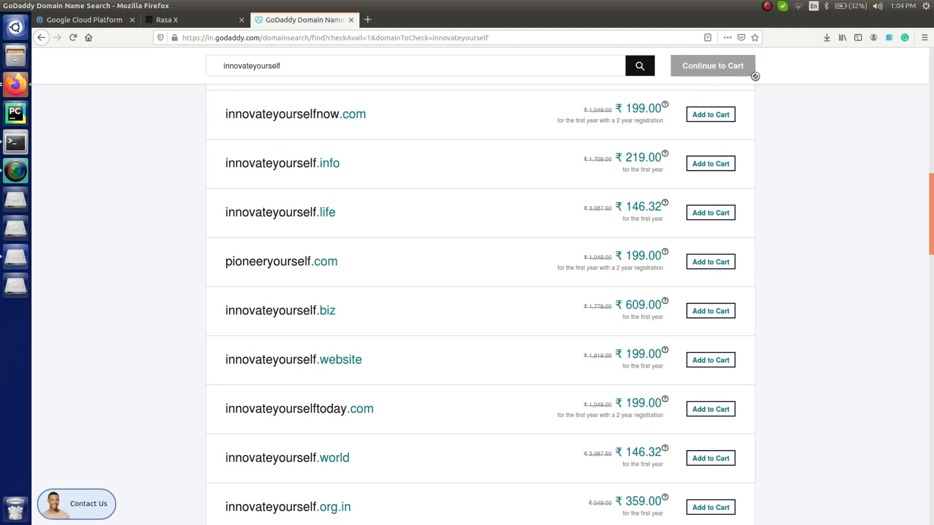
scroll(761, 296, "up", 15)
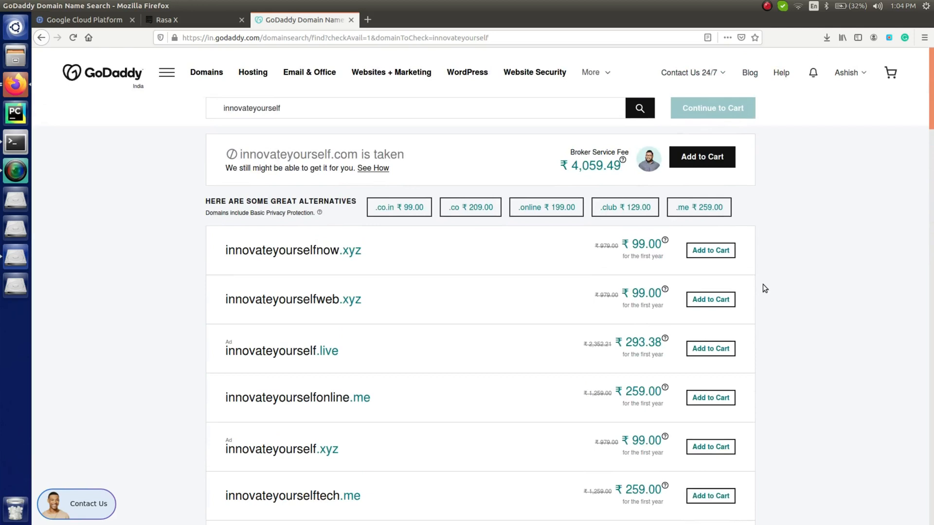
Step: Go to the account's products and open DNS management for the innovateyourself.in domain
left_click(863, 74)
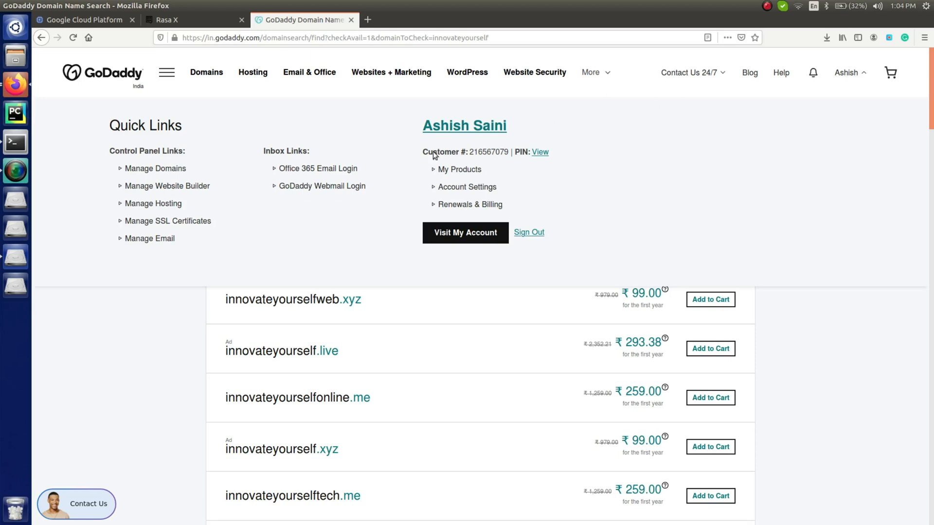
left_click(460, 170)
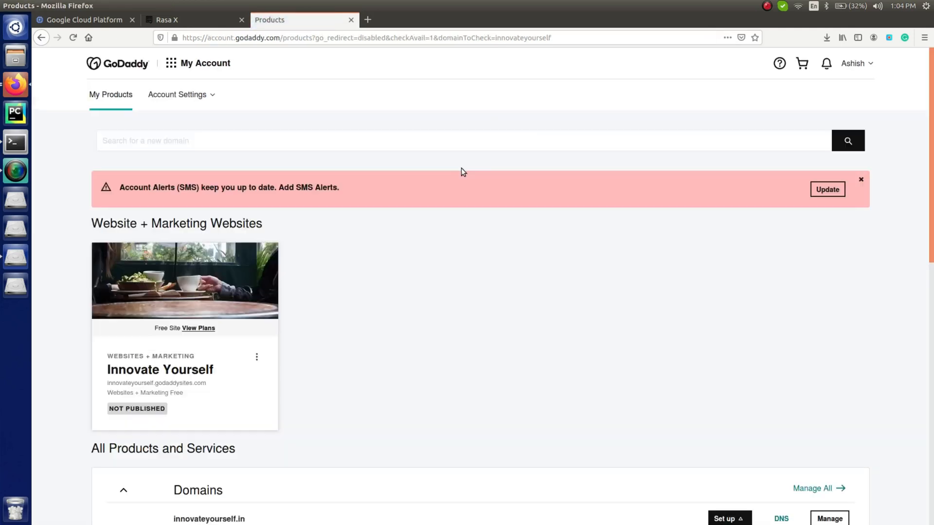
scroll(359, 327, "down", 6)
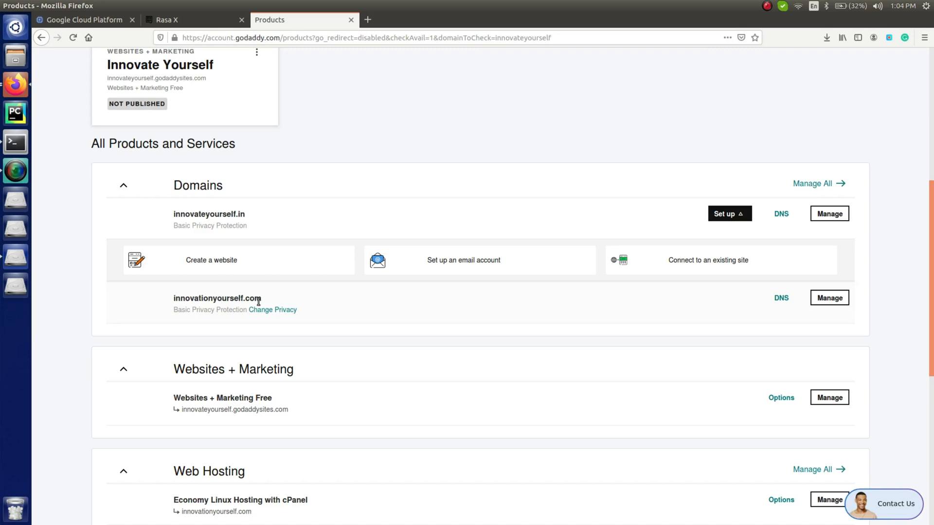
left_click_drag(180, 214, 242, 212)
left_click(246, 211)
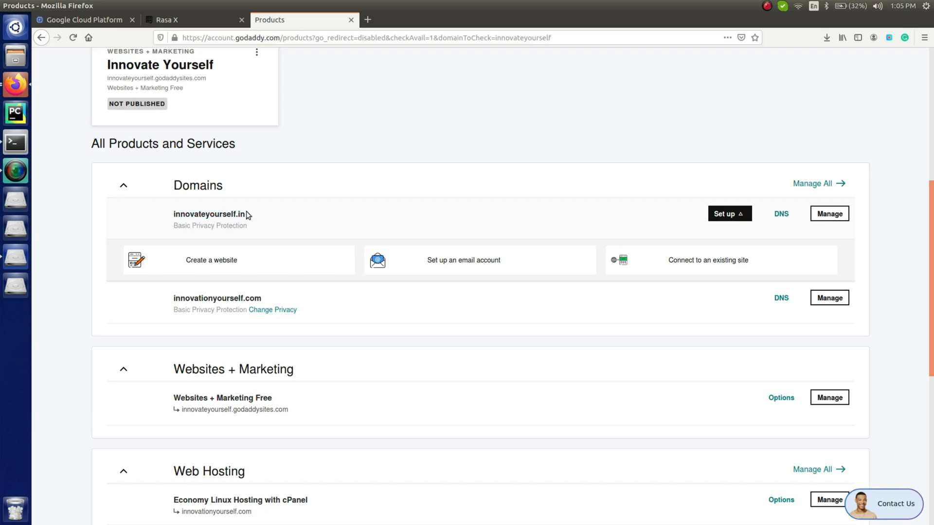
left_click(778, 215)
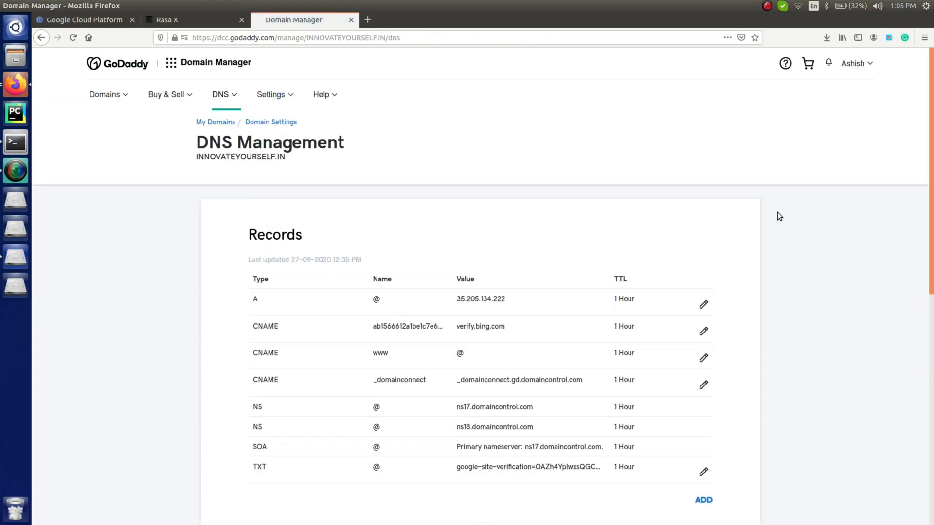
Step: Create a new DNS template named DNS CONFIGURATION through the domain's advanced template management, and save it
scroll(656, 214, "down", 10)
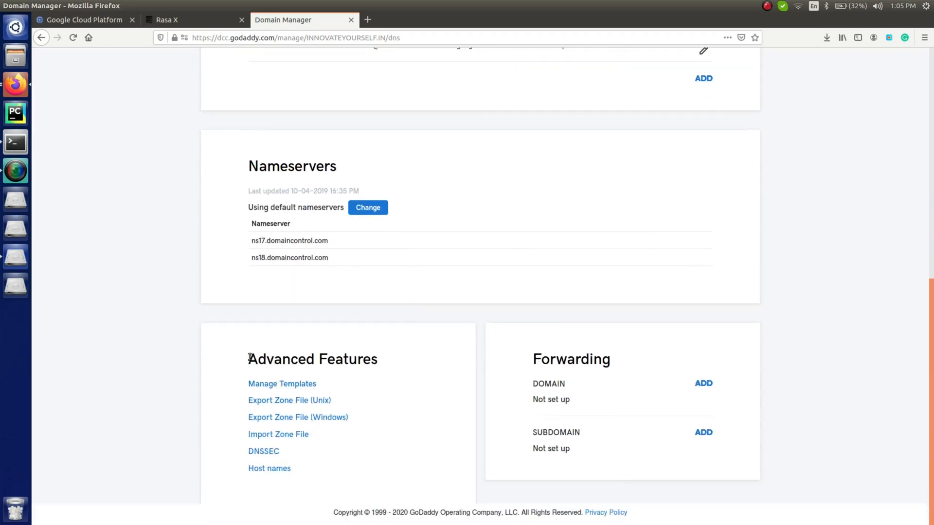
left_click_drag(247, 359, 390, 354)
left_click(390, 353)
left_click(283, 386)
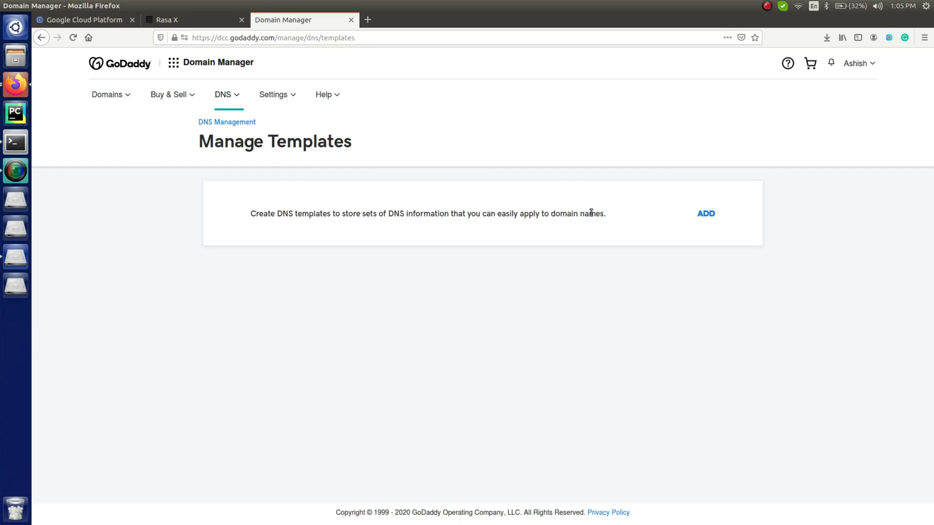
left_click(709, 213)
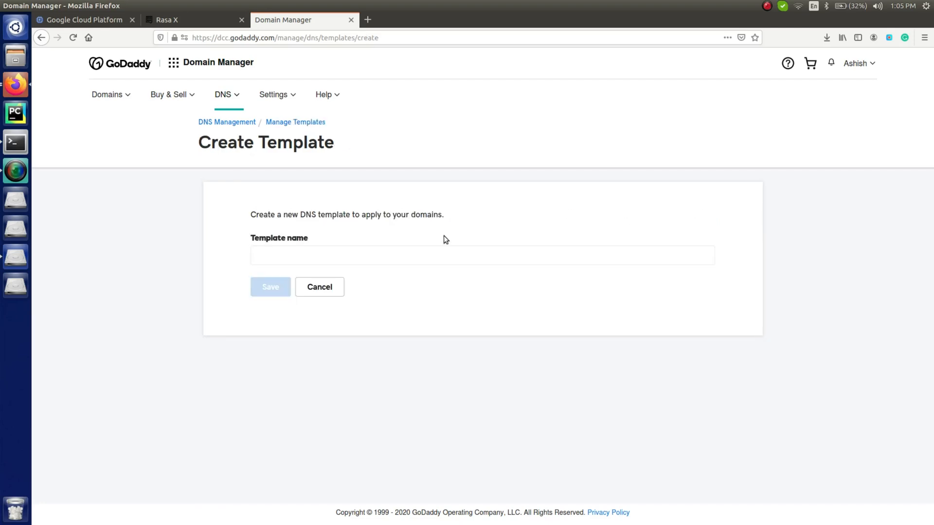
left_click(412, 250)
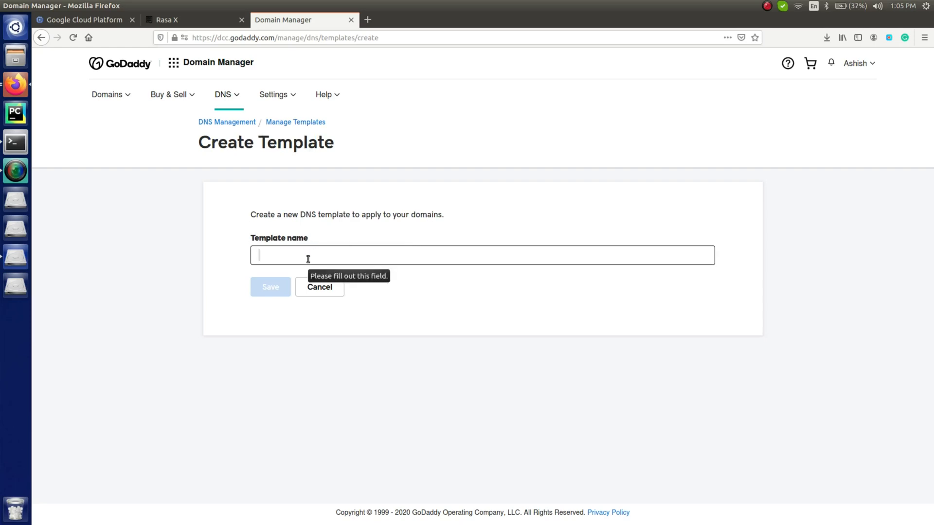
type("DNS CONF")
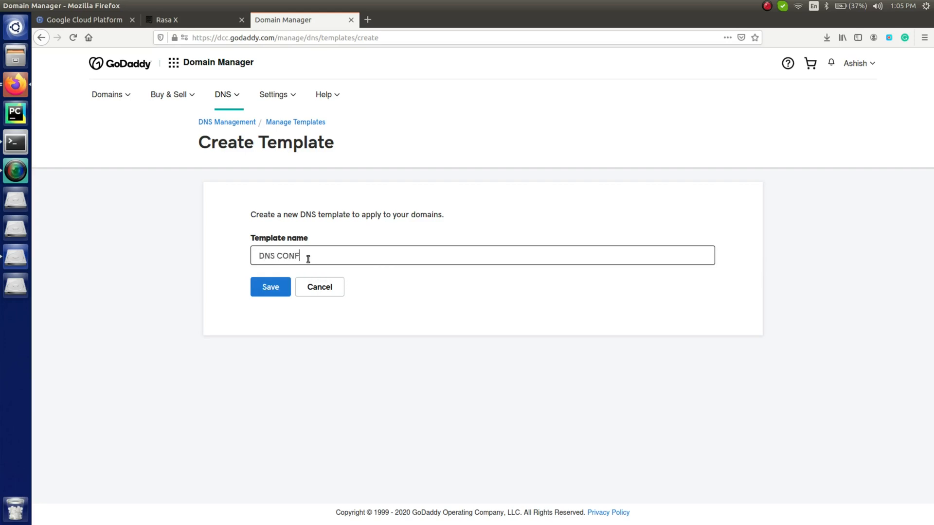
type("IGURATION")
left_click(269, 290)
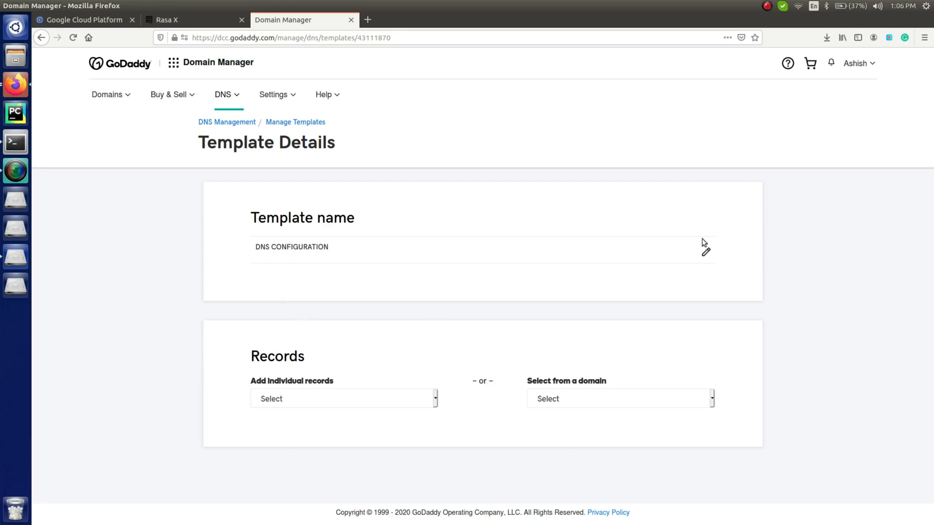
left_click(705, 254)
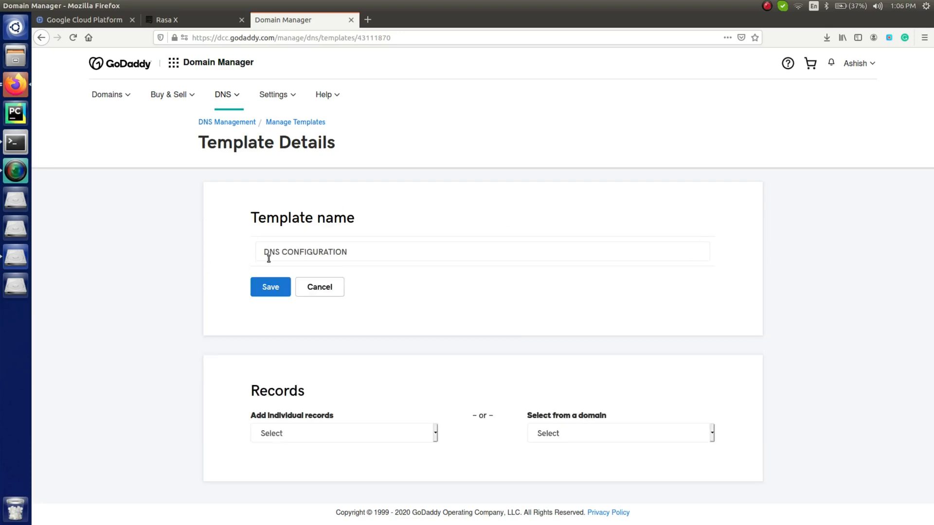
left_click_drag(263, 248, 354, 253)
left_click(354, 253)
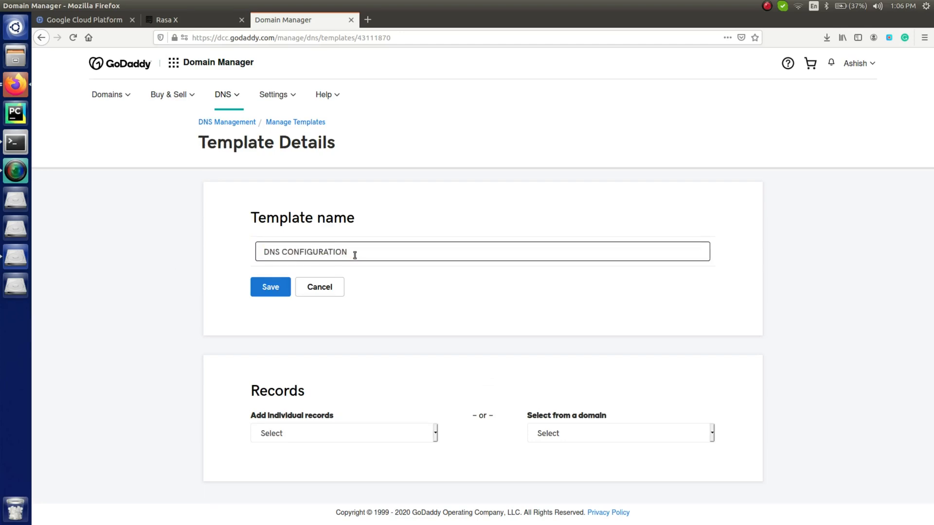
left_click(325, 288)
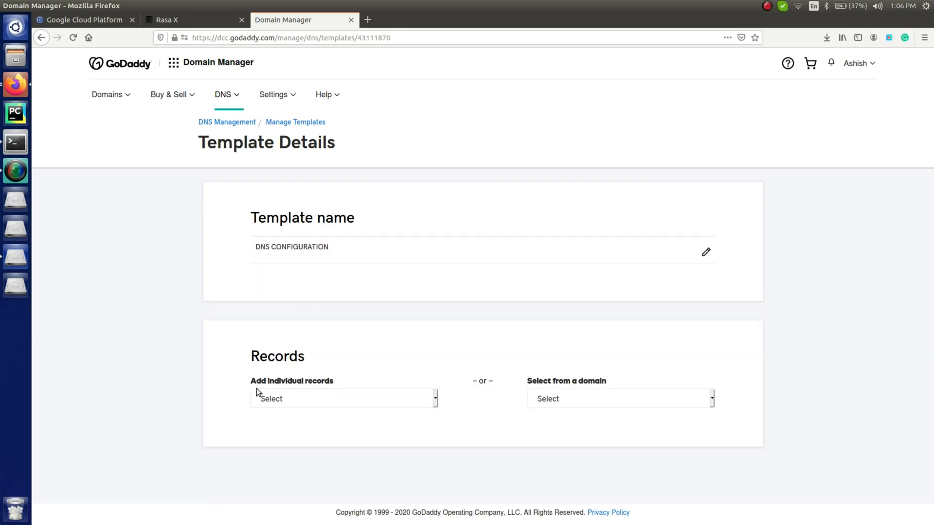
Step: Copy all DNS records from the innovateyourself.in domain into the template, reviewing both pages of the records preview before applying
left_click(354, 397)
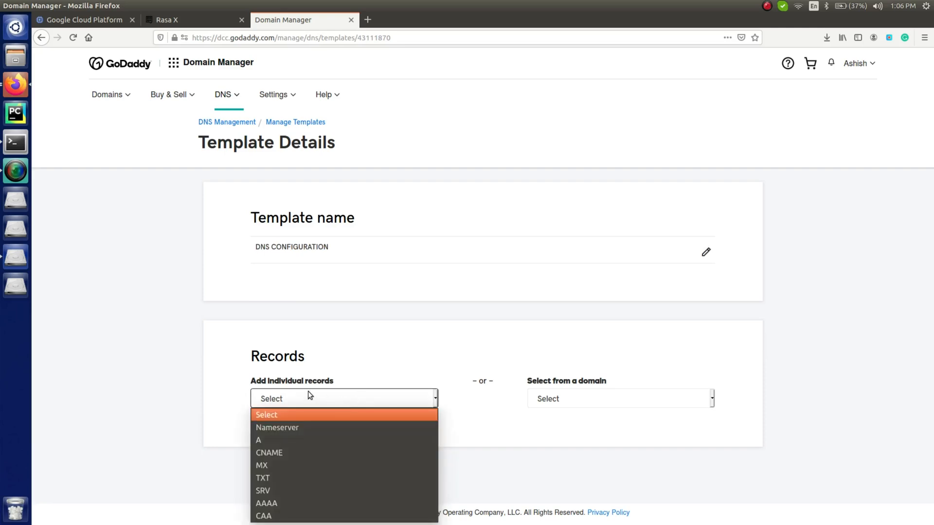
left_click(546, 397)
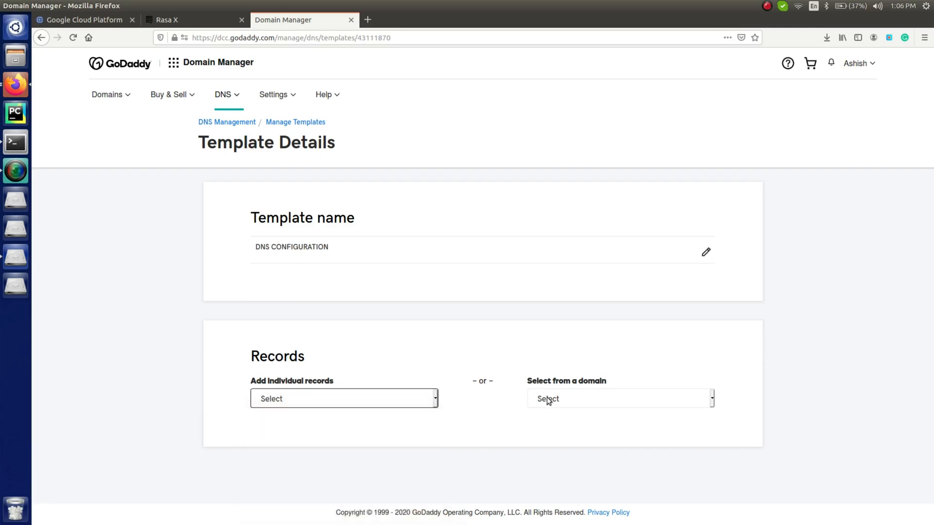
left_click(547, 397)
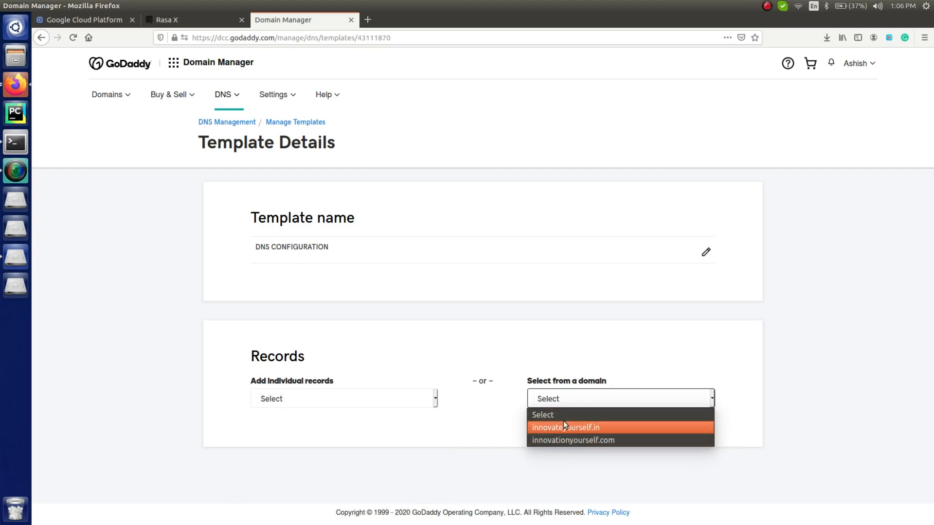
left_click(606, 427)
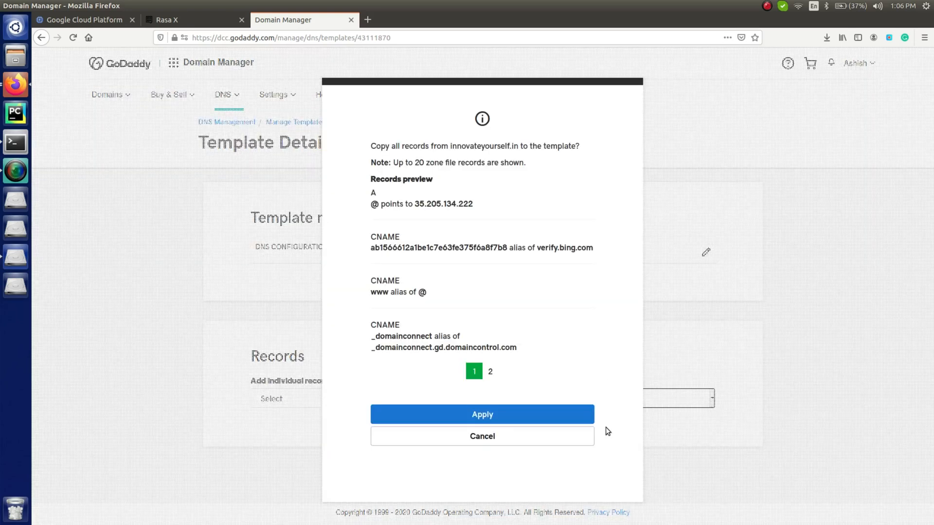
left_click(490, 373)
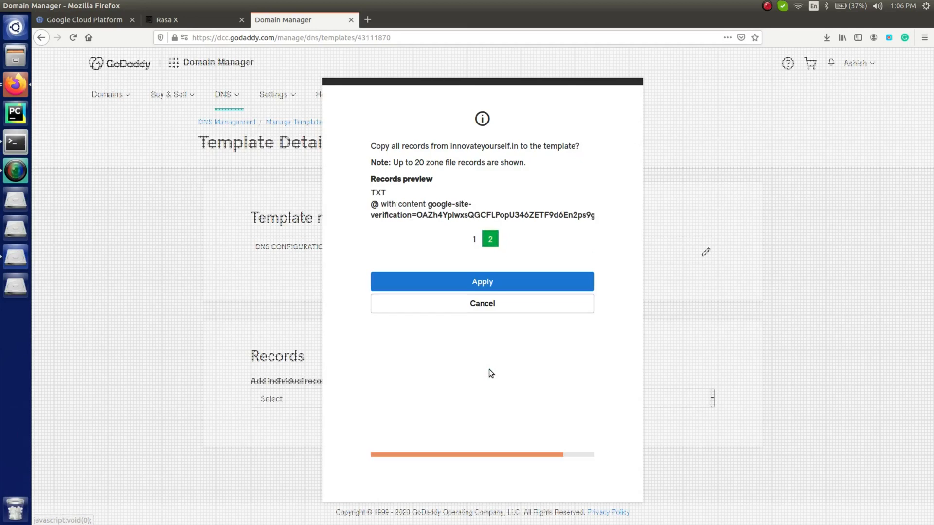
left_click(473, 240)
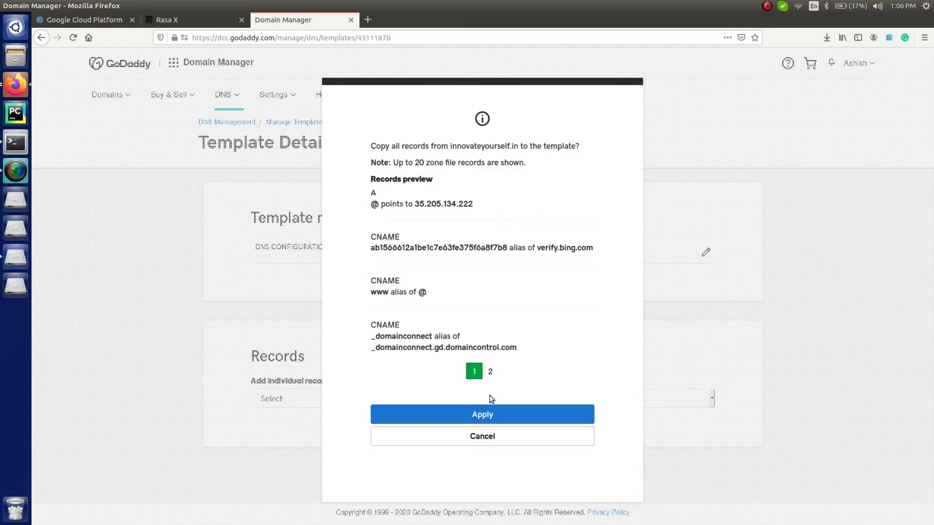
left_click(492, 413)
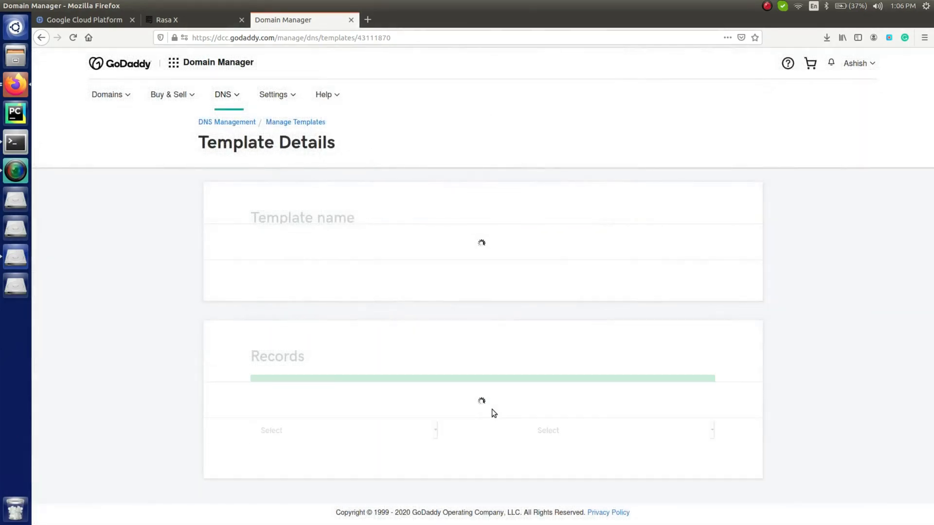
Step: Start an additional A record in the template with @ as the host
scroll(455, 306, "down", 2)
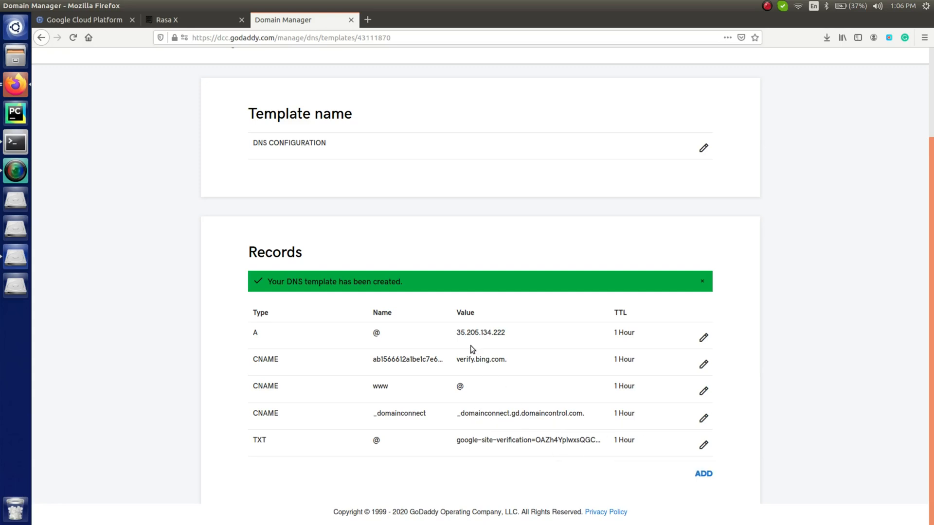
left_click(703, 474)
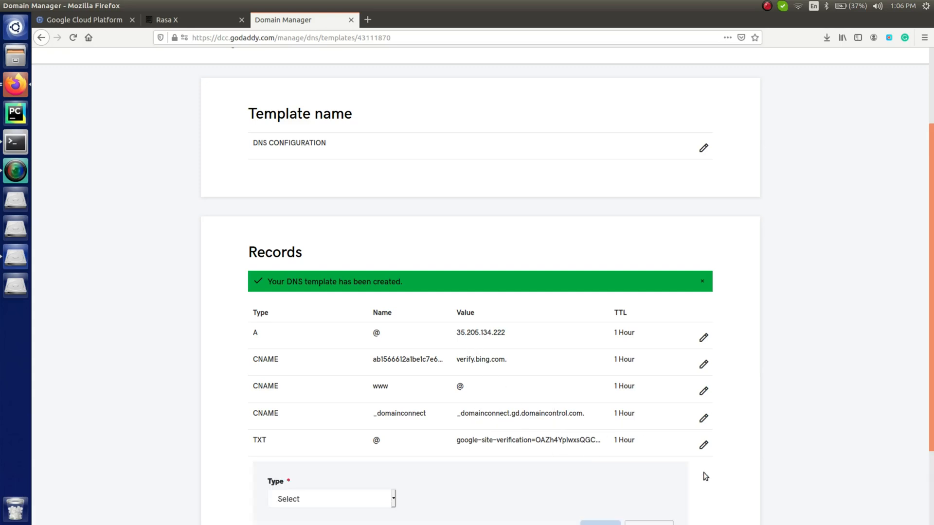
scroll(497, 454, "down", 2)
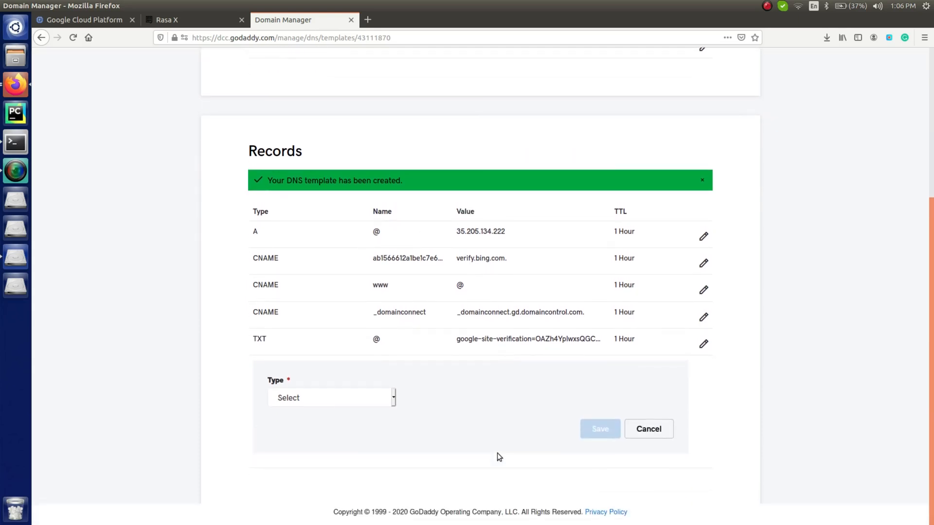
left_click(384, 396)
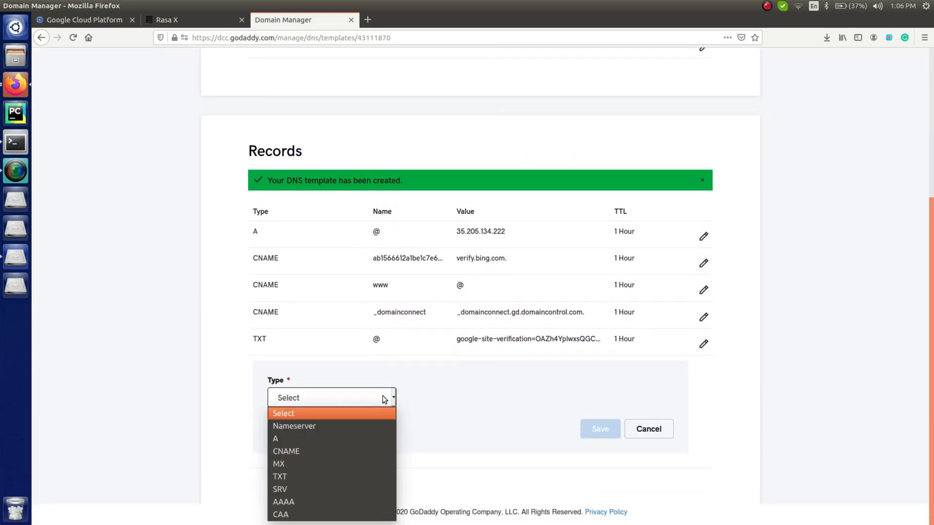
left_click(289, 438)
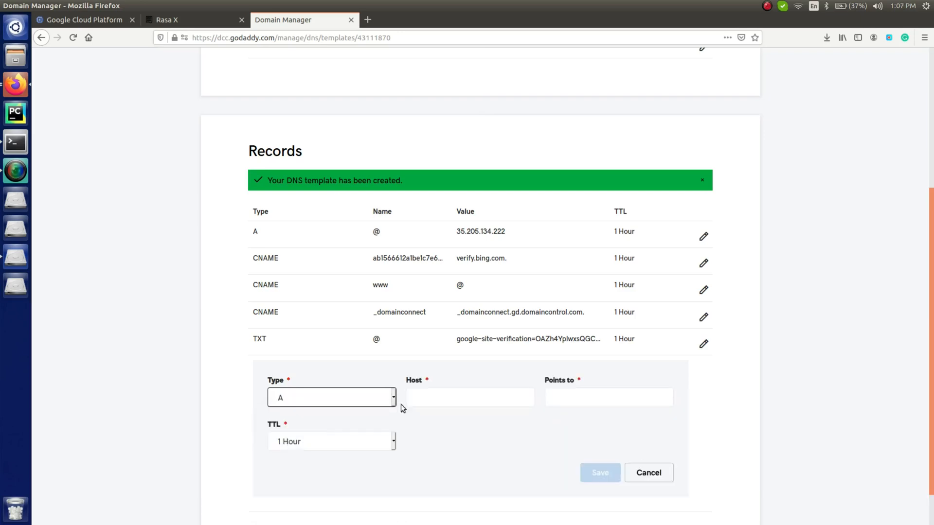
left_click(438, 398)
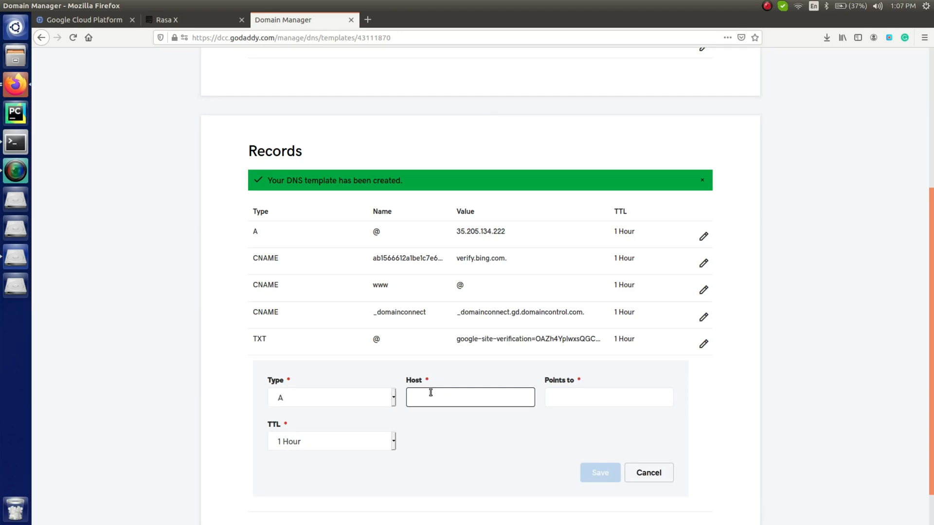
type("@")
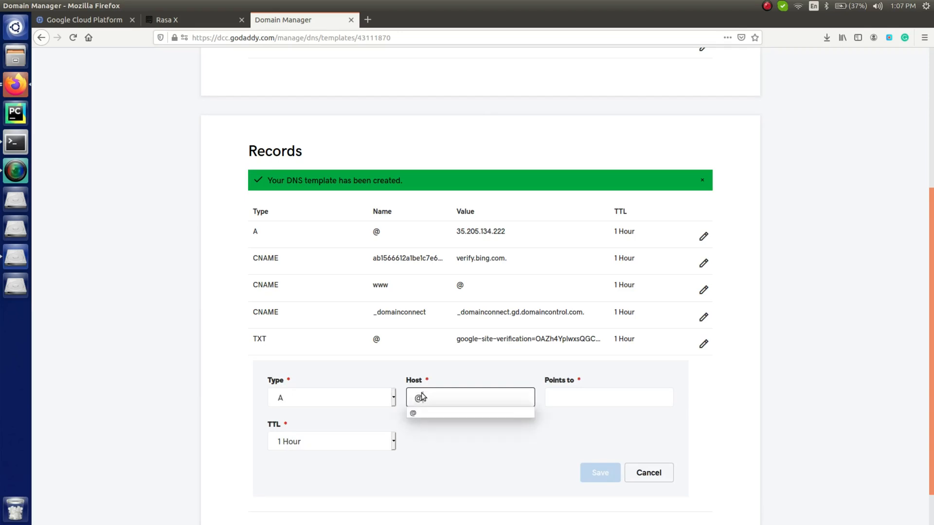
Step: Copy the external IP of iy-server from the Google Cloud VM instances list and return to the GoDaddy template
left_click(189, 24)
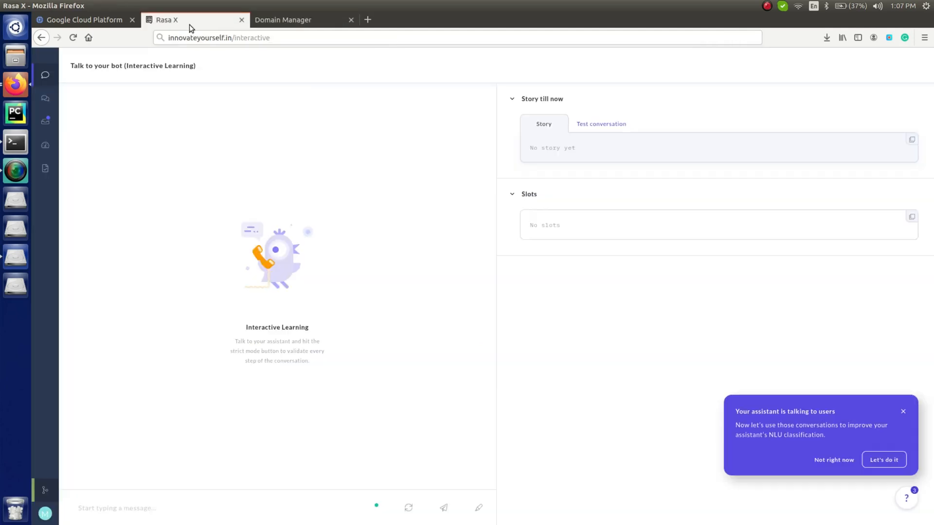
left_click(100, 21)
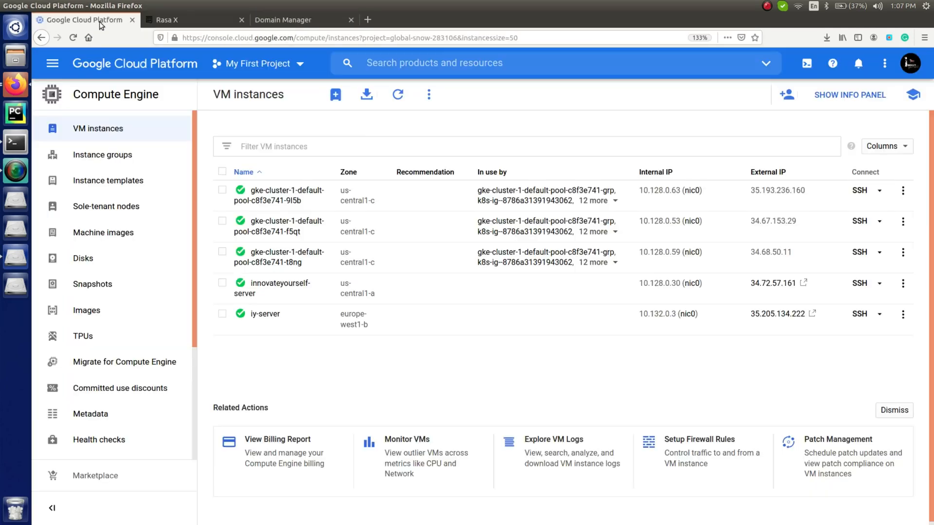
left_click_drag(750, 317, 805, 318)
key("ctrl+c")
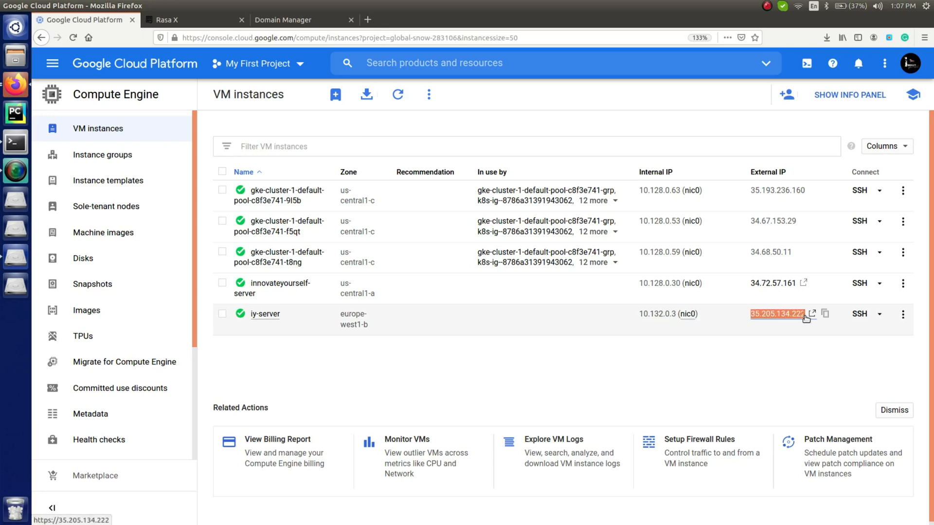
left_click(296, 19)
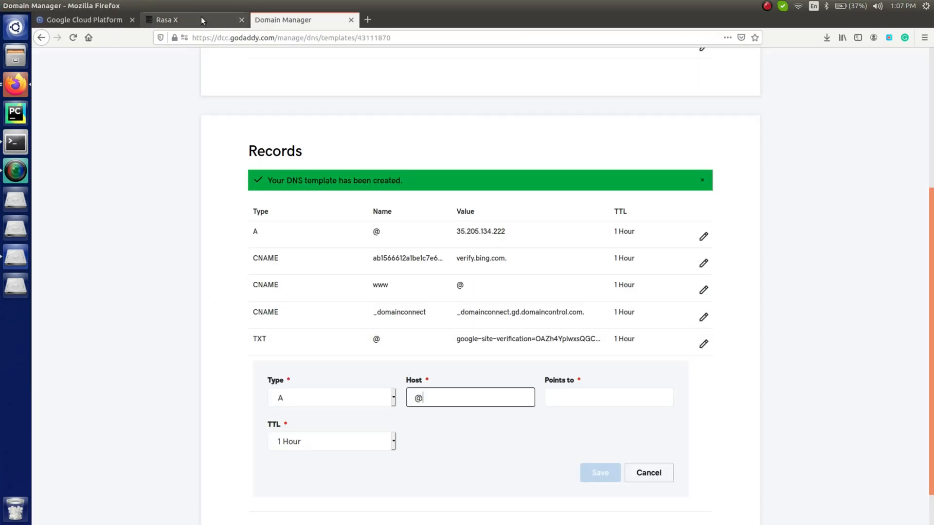
left_click(200, 17)
left_click(261, 19)
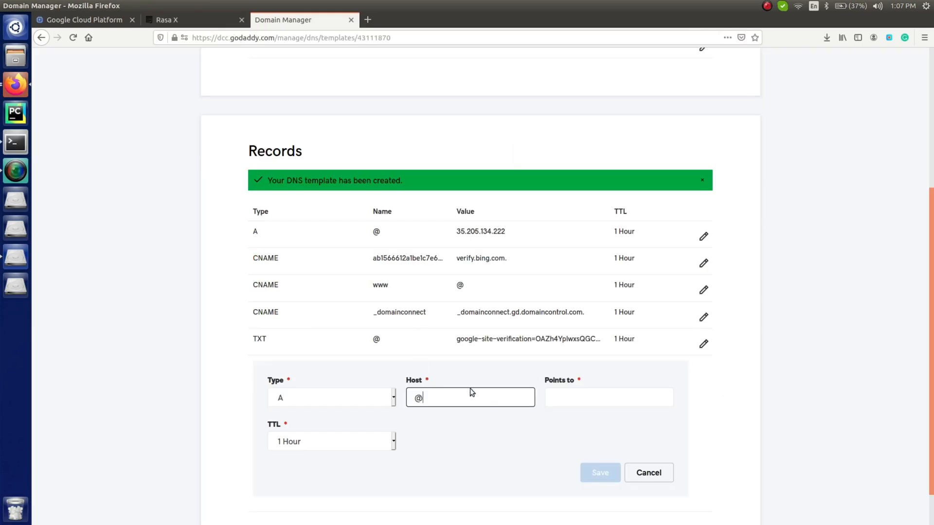
Step: Try to save the new A record with host @ pointing to 35.205.134.222
left_click(582, 402)
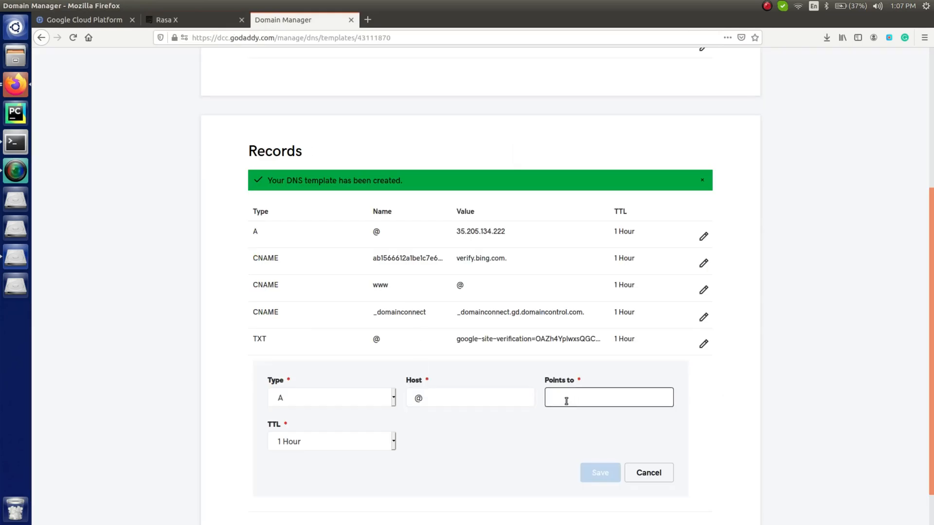
key("ctrl+v")
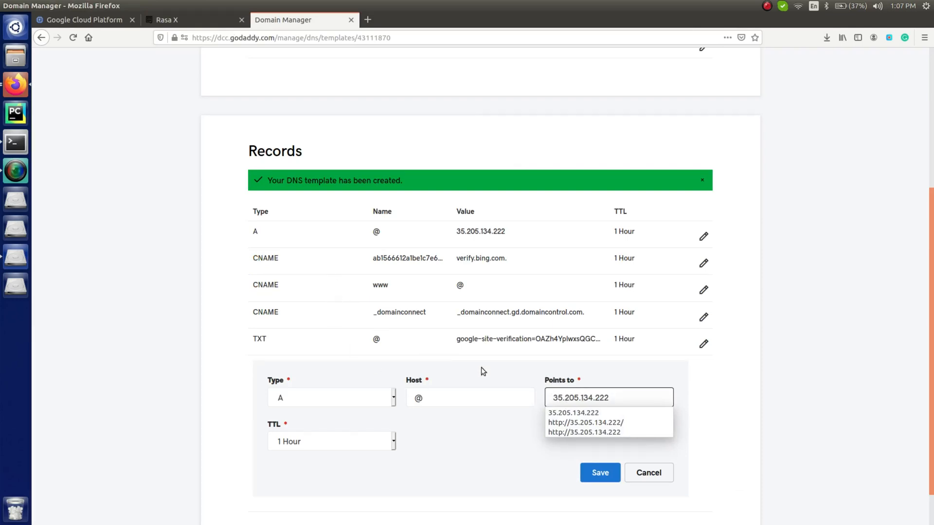
triple_click(619, 397)
key("ctrl+c")
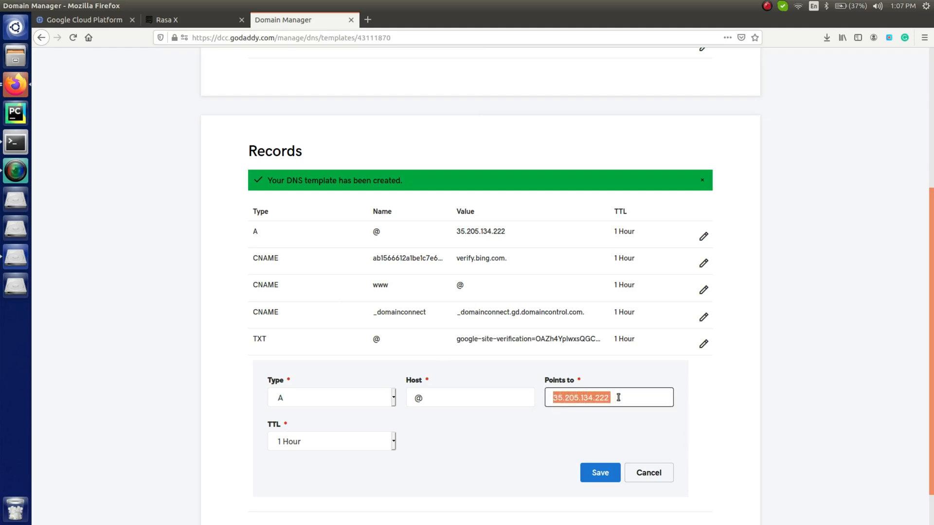
left_click(622, 397)
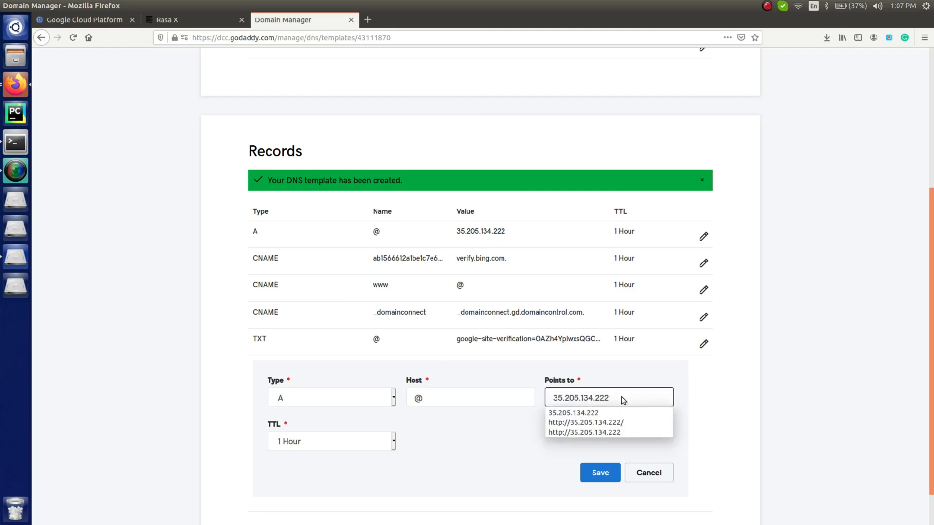
left_click(224, 439)
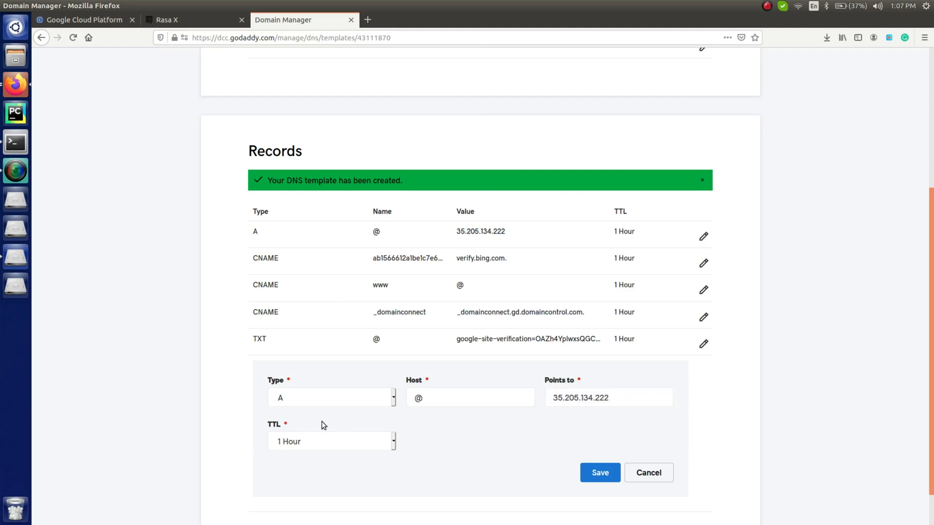
left_click(590, 468)
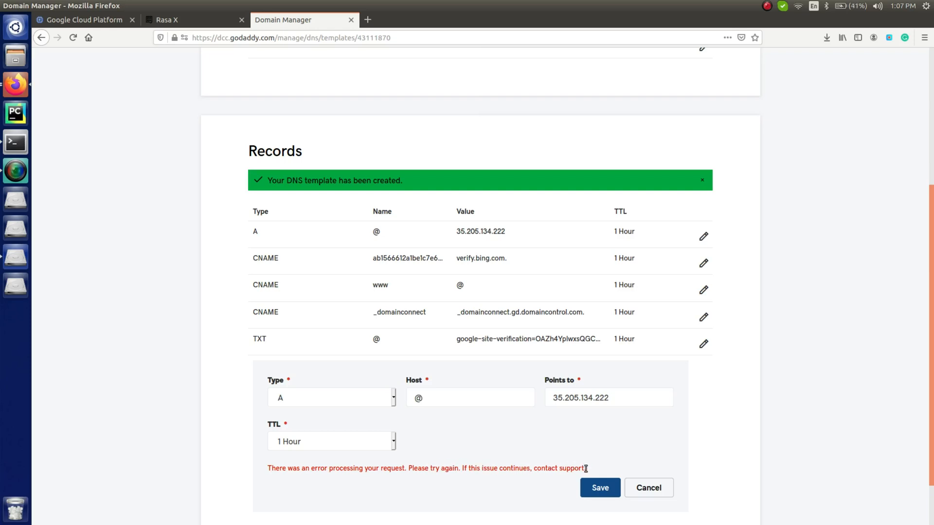
left_click_drag(587, 469, 309, 468)
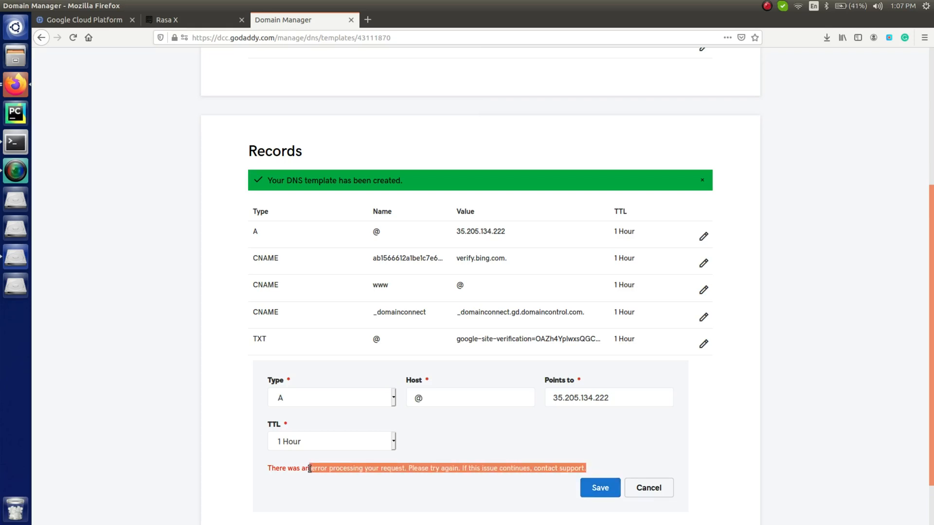
left_click(309, 468)
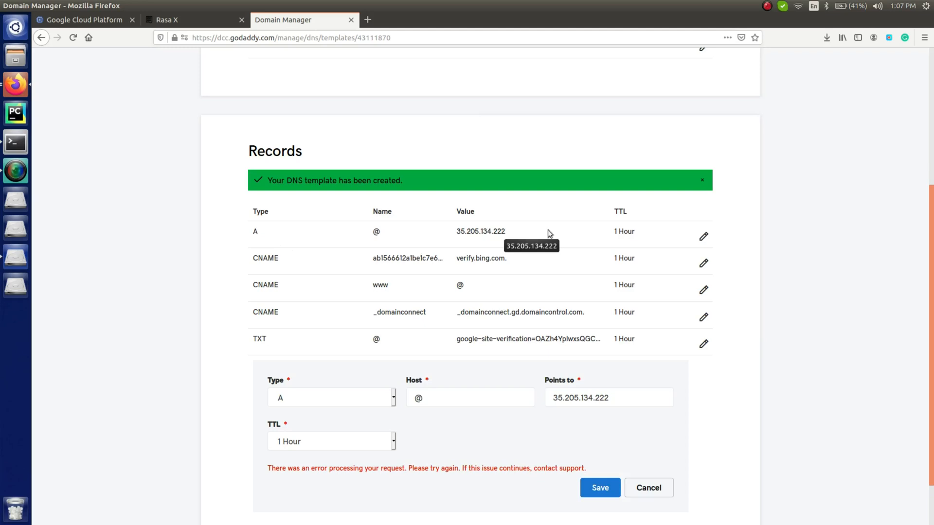
Step: Delete the A record copied from the domain from the template's records
left_click(703, 237)
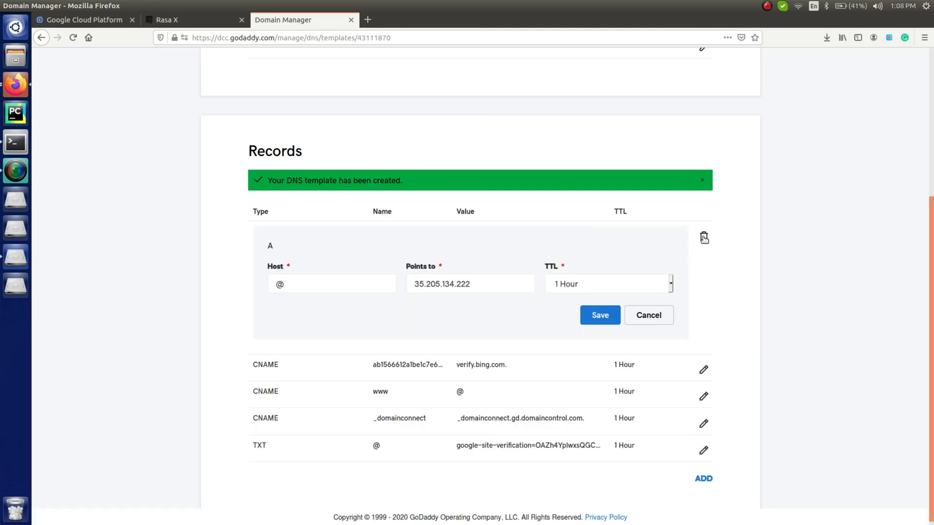
left_click(703, 238)
left_click(489, 307)
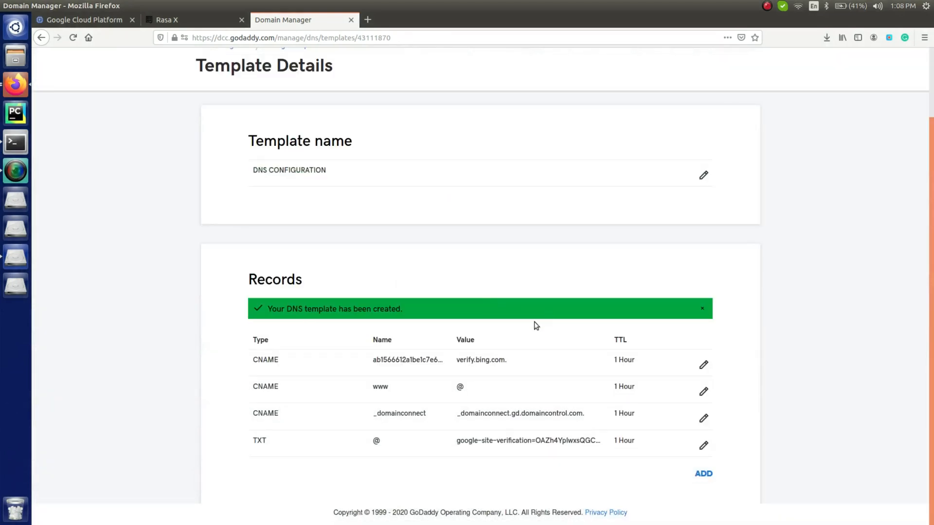
Step: Add an A record to the template with host @ pointing to 35.205.134.222 and a TTL of 1 Hour, and save it
left_click(703, 474)
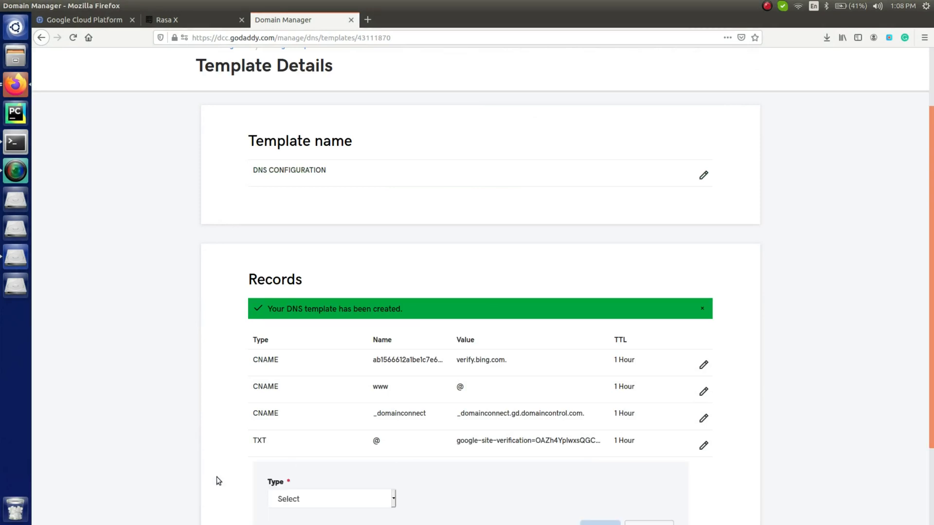
scroll(217, 481, "down", 2)
left_click(345, 396)
left_click(342, 439)
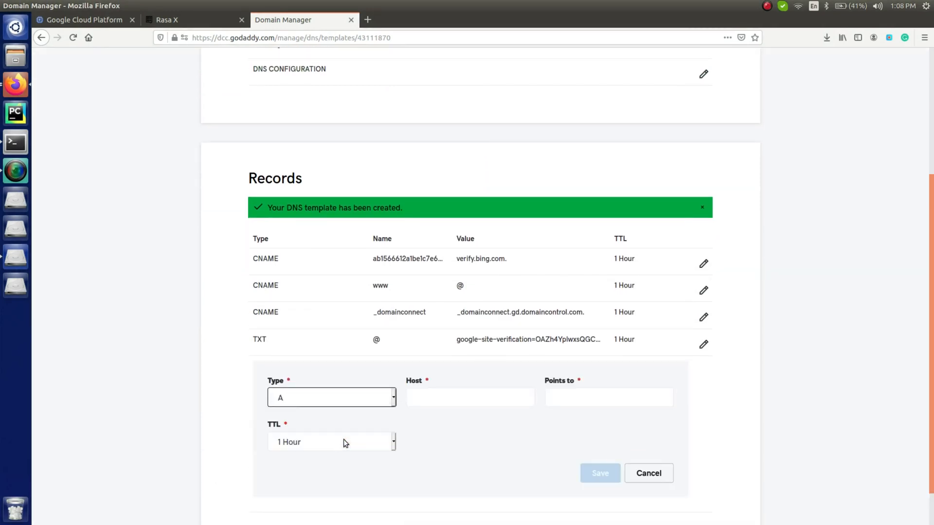
left_click(428, 397)
type("@")
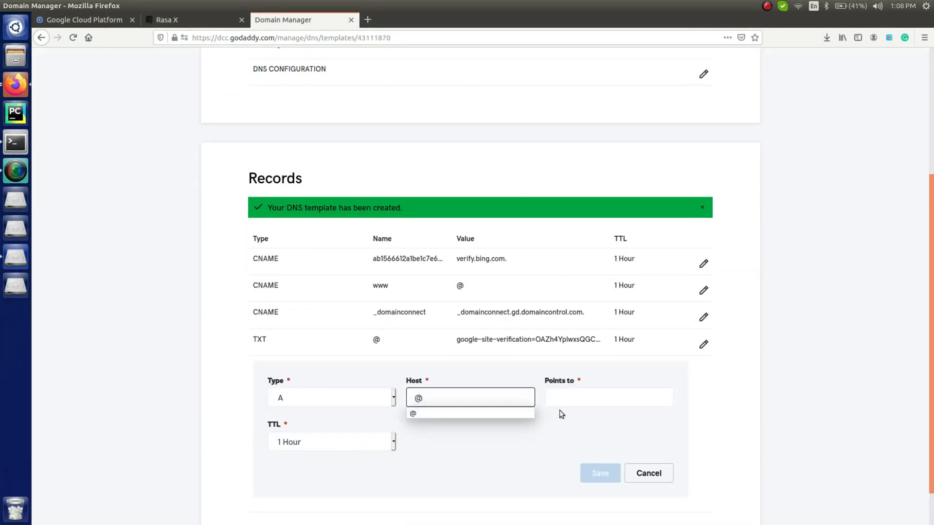
left_click(570, 398)
key("ctrl+v")
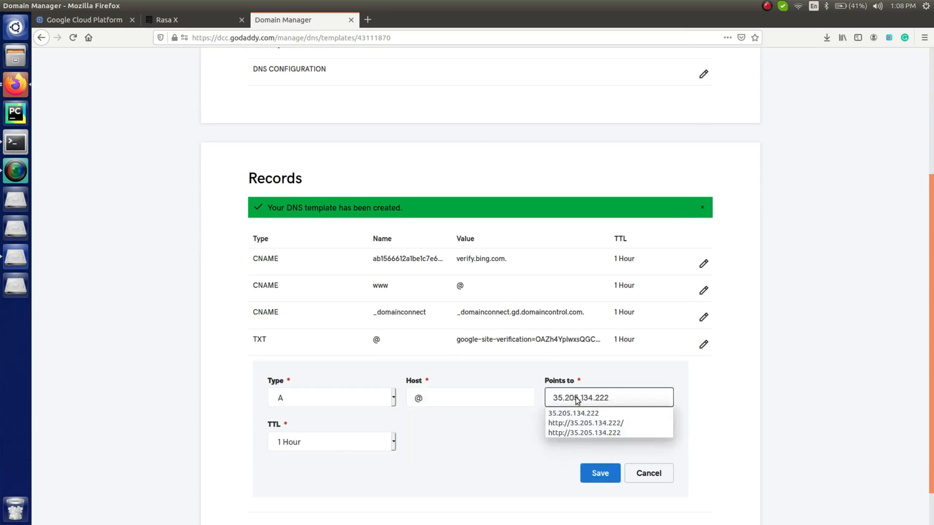
left_click(620, 399)
left_click(605, 479)
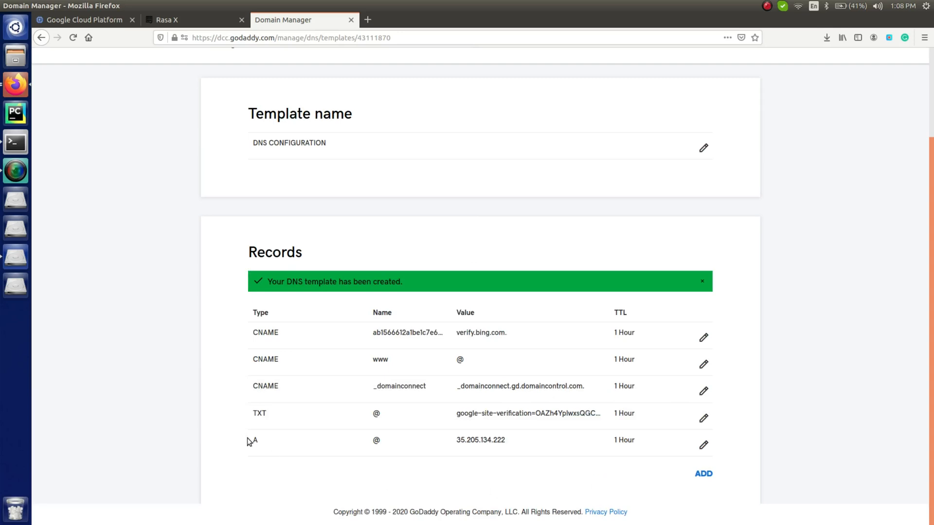
left_click_drag(248, 440, 665, 440)
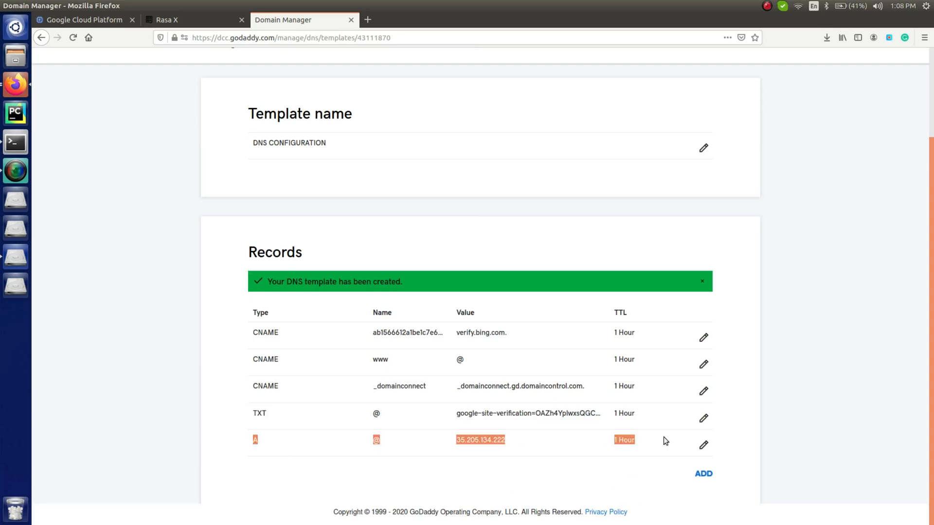
left_click(735, 440)
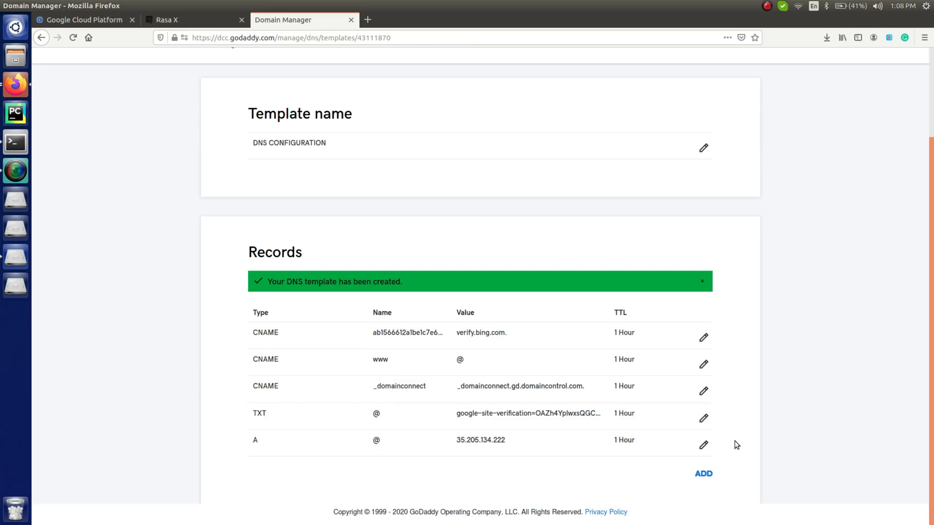
left_click_drag(457, 440, 510, 440)
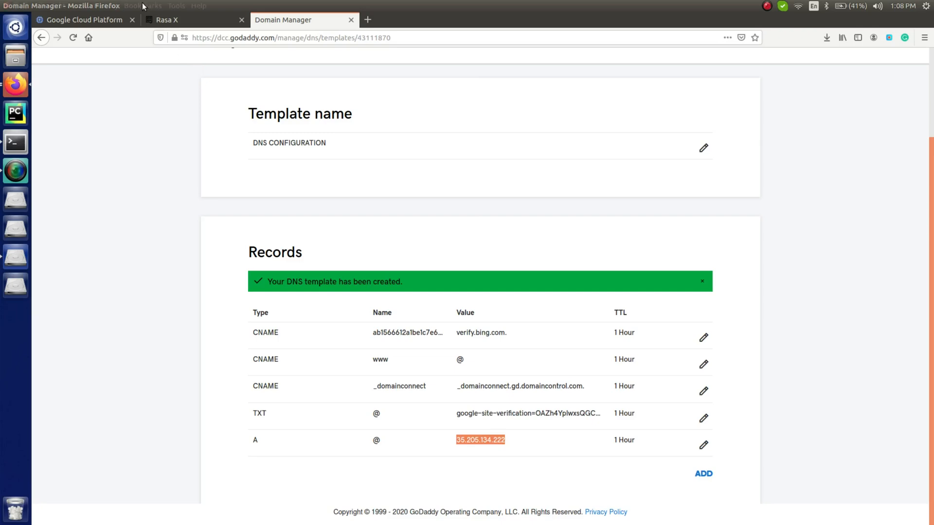
Step: Switch to the open Rasa X page and log out of the account
left_click(176, 20)
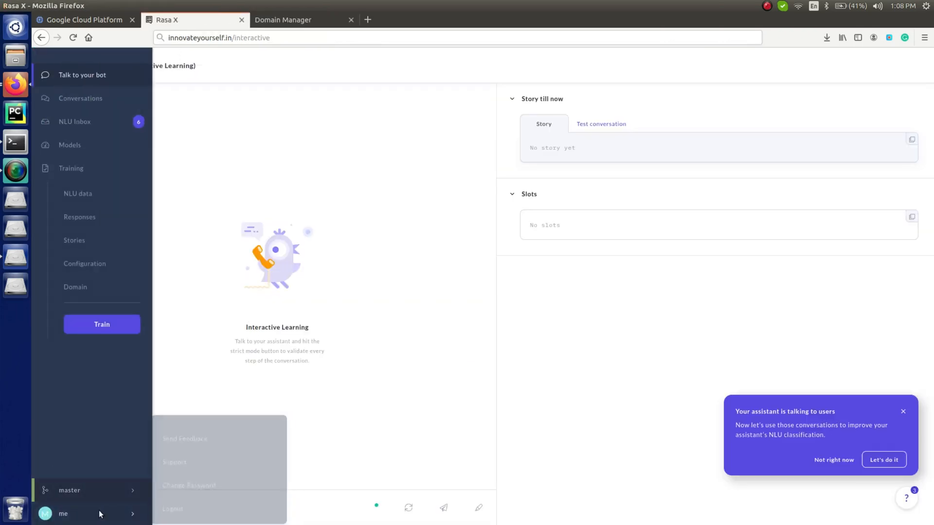
mouse_move(45, 514)
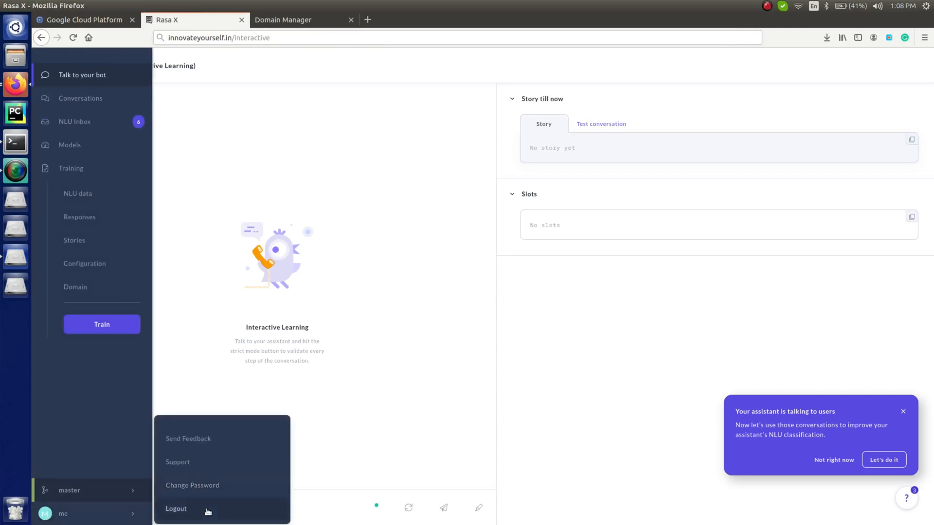
left_click(209, 508)
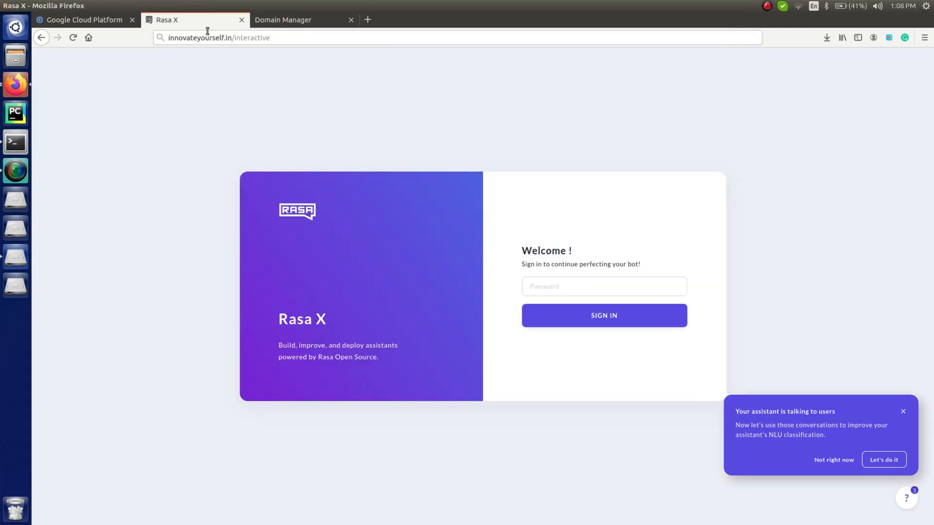
Step: Load the domain's root address, innovateyourself.in, without the /interactive path to check where it leads
left_click_drag(233, 38, 306, 36)
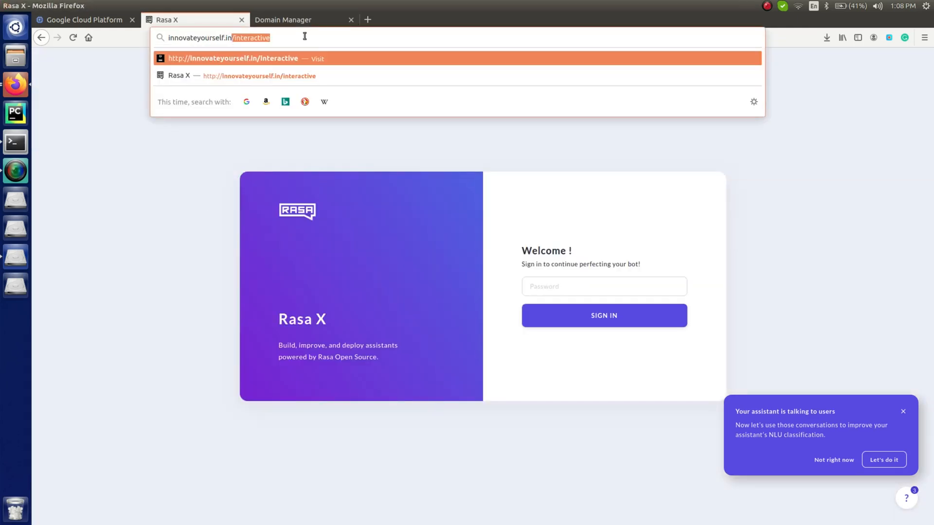
key("BackSpace")
key("Return")
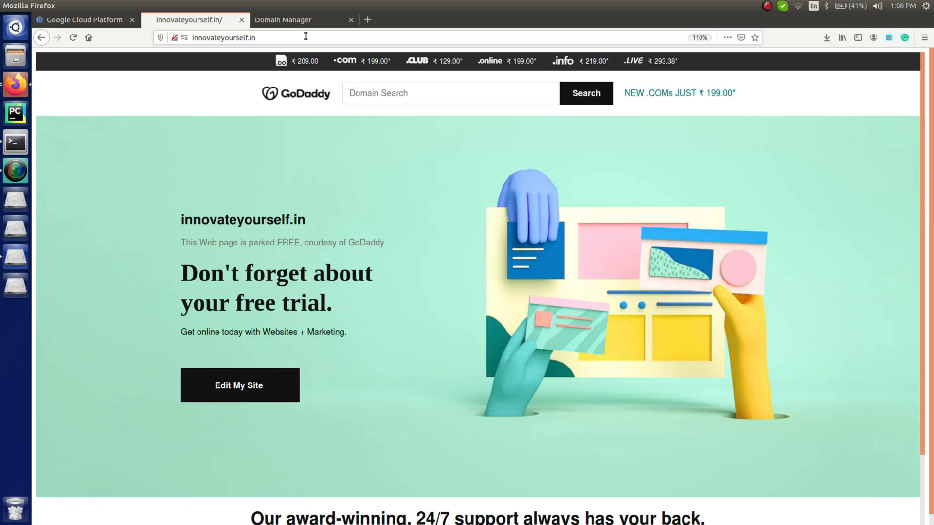
Step: Open the Rasa X sign-in page at innovateyourself.in/login
left_click(305, 37)
left_click(306, 37)
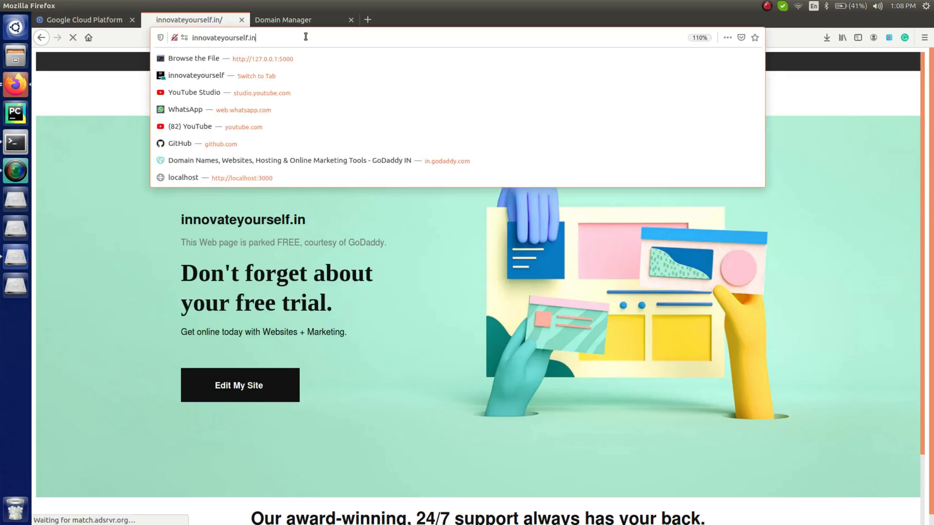
type("/")
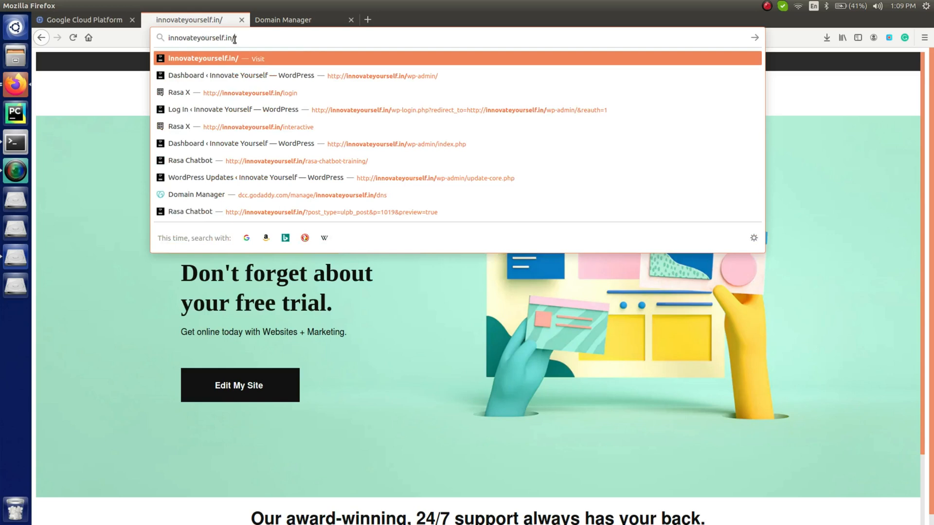
type("login")
key("Return")
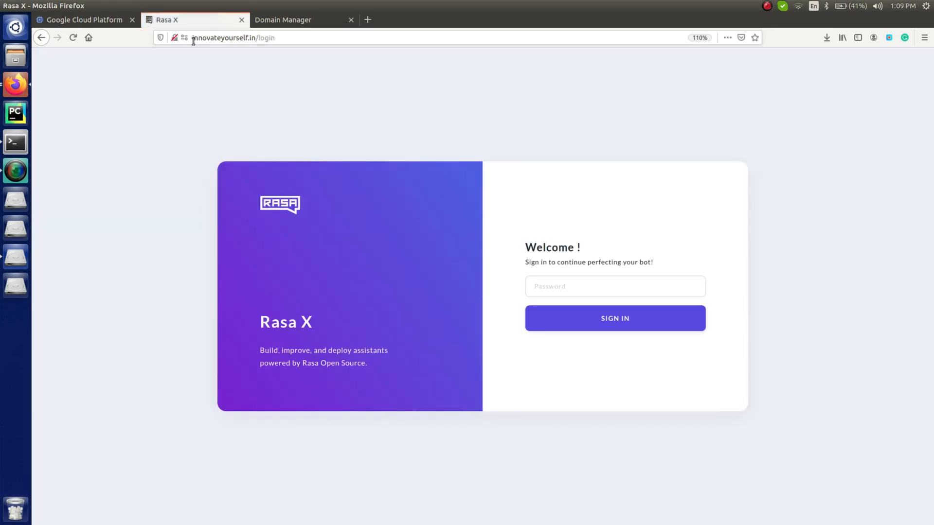
left_click_drag(193, 38, 284, 38)
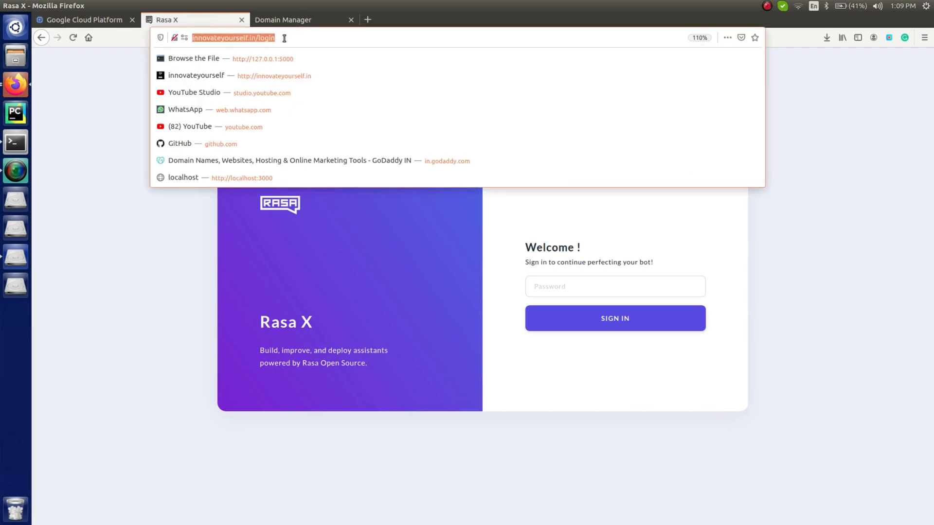
left_click(286, 38)
left_click(103, 160)
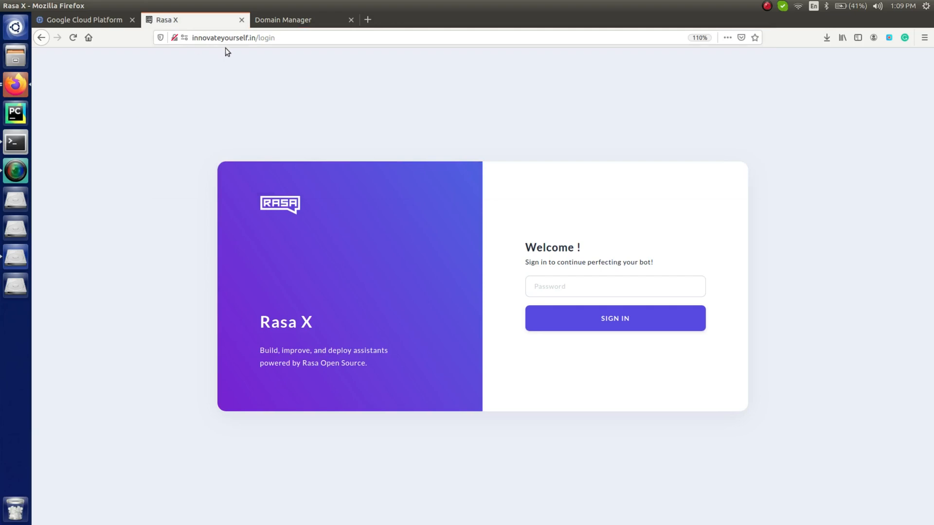
Step: Sign in to Rasa X with the account password and open the Interactive Learning chat with the bot
left_click(564, 287)
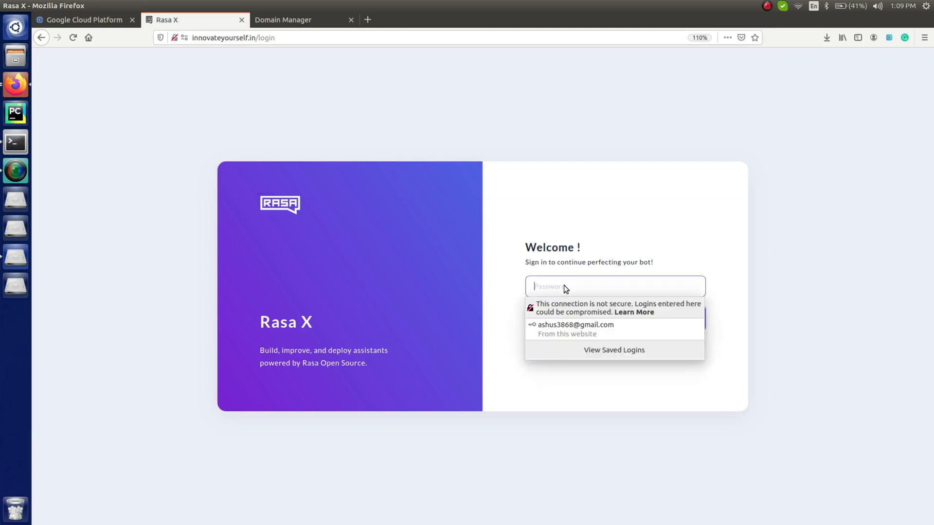
type("••")
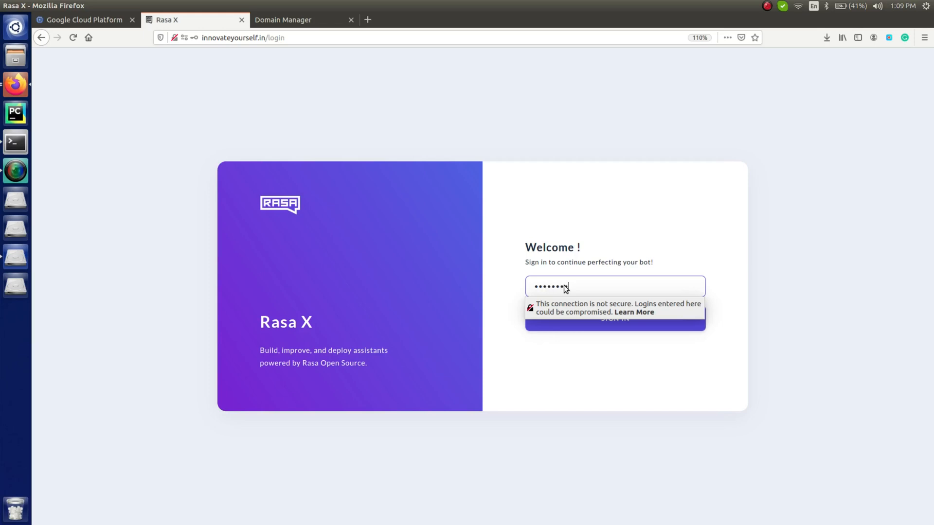
type("•••••••••")
key("Return")
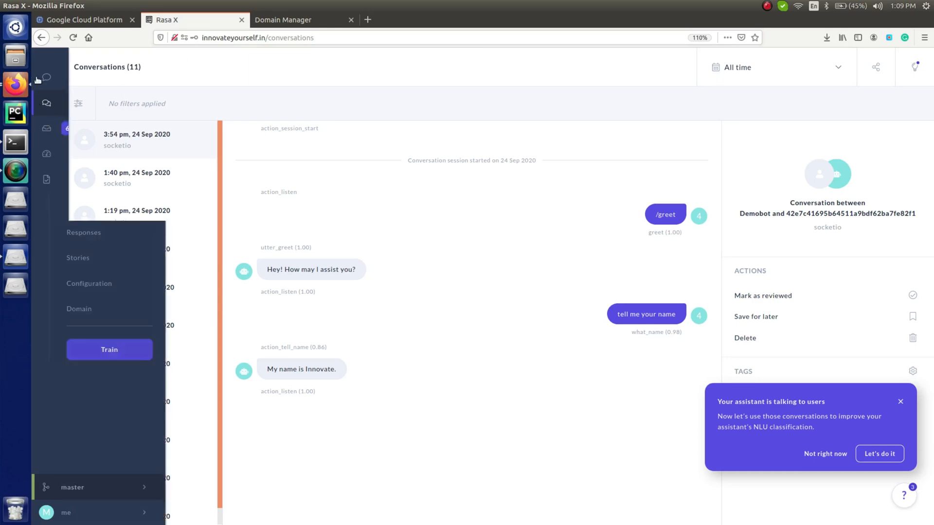
left_click(78, 77)
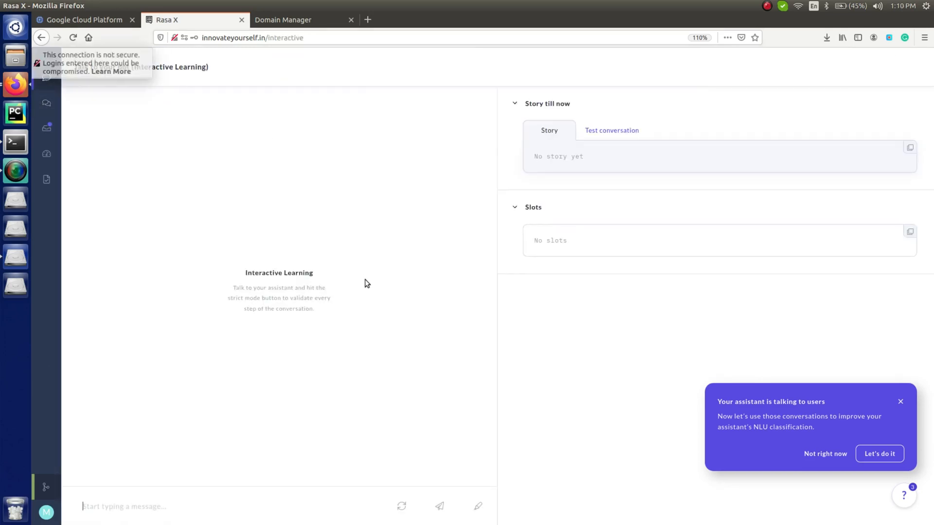